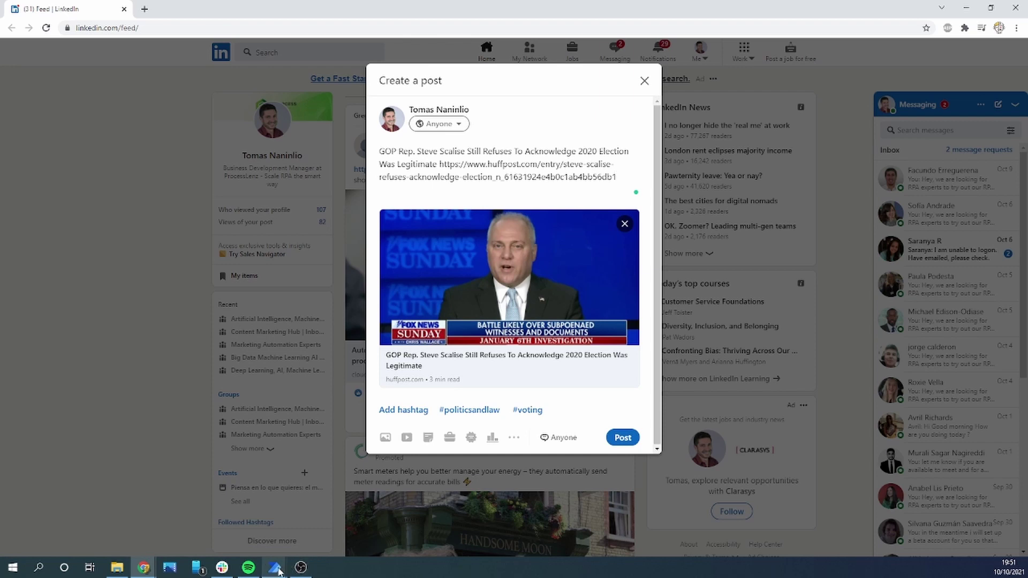
# Record a click on LinkedIn's Post button in Chrome, publishing the headline post
pyautogui.click(325, 519)
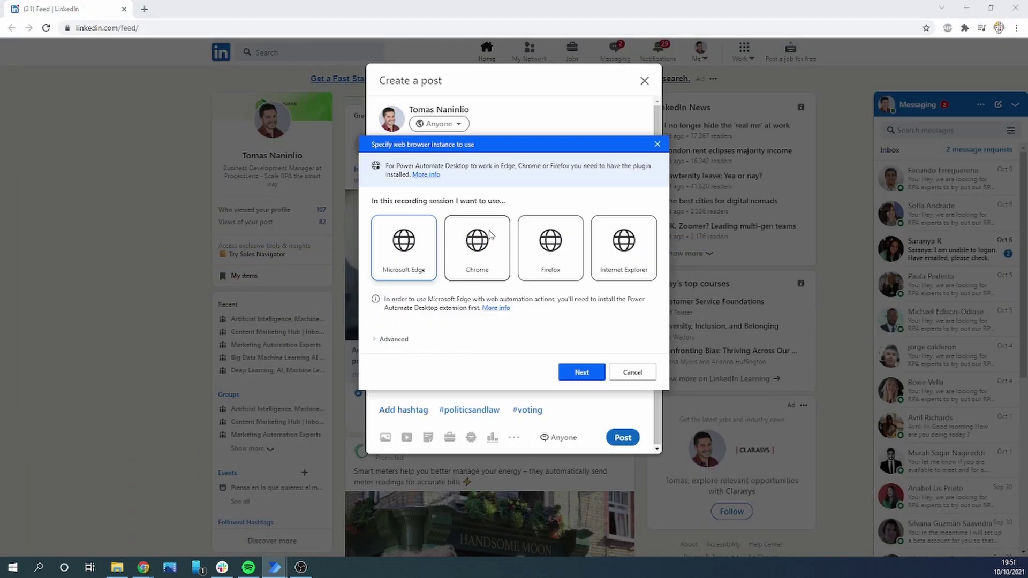
pyautogui.click(478, 260)
pyautogui.click(583, 372)
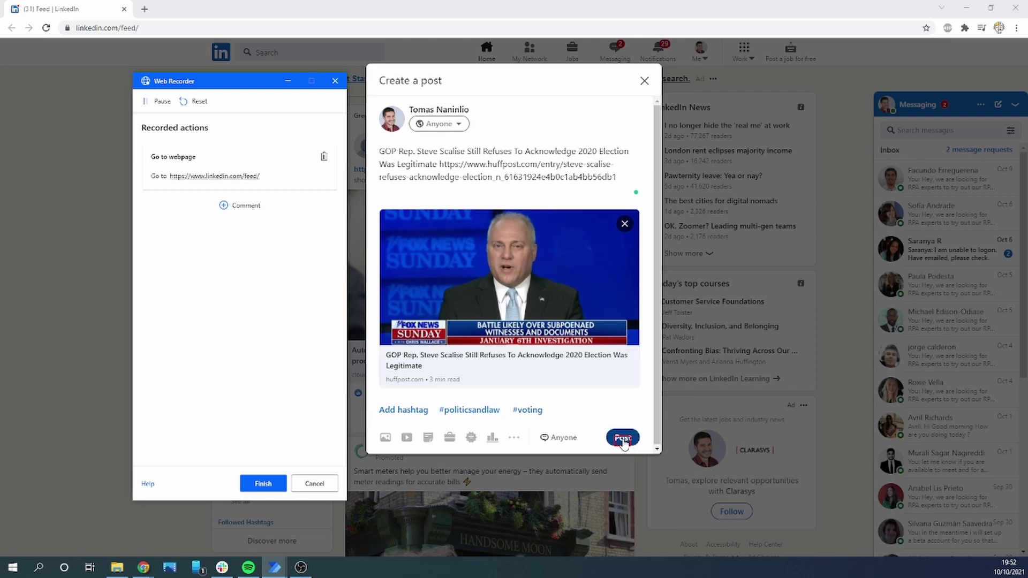
pyautogui.click(622, 439)
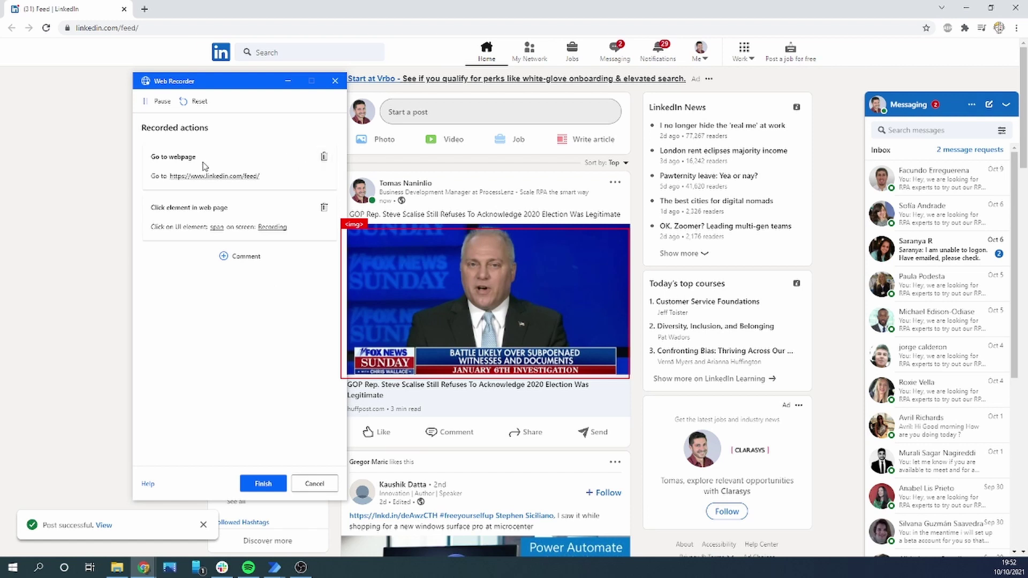
pyautogui.click(263, 484)
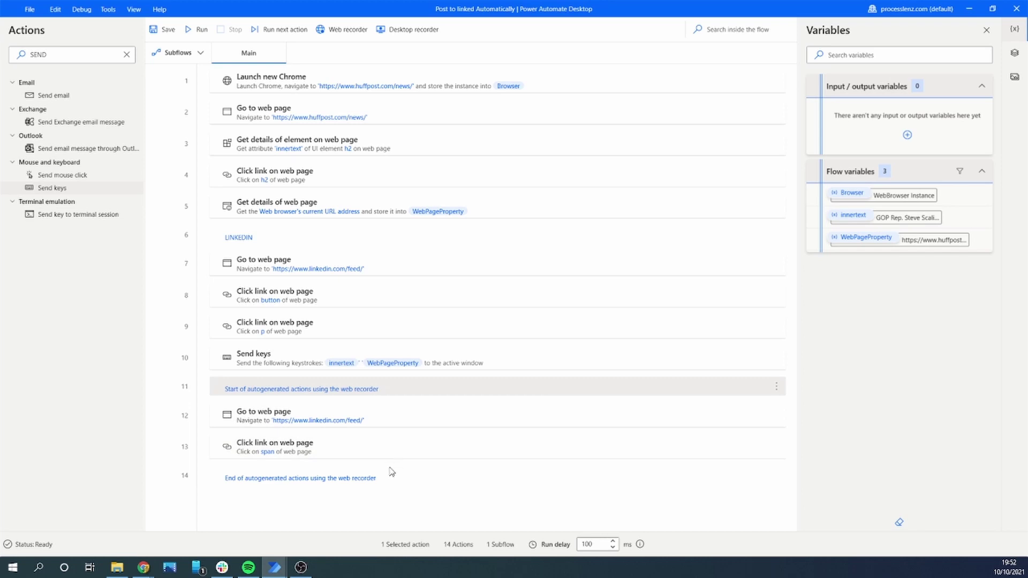
# Delete both auto-generated recording comments and the duplicate LinkedIn Go to web page action
pyautogui.press('Delete')
pyautogui.click(355, 459)
pyautogui.press('Delete')
pyautogui.click(358, 391)
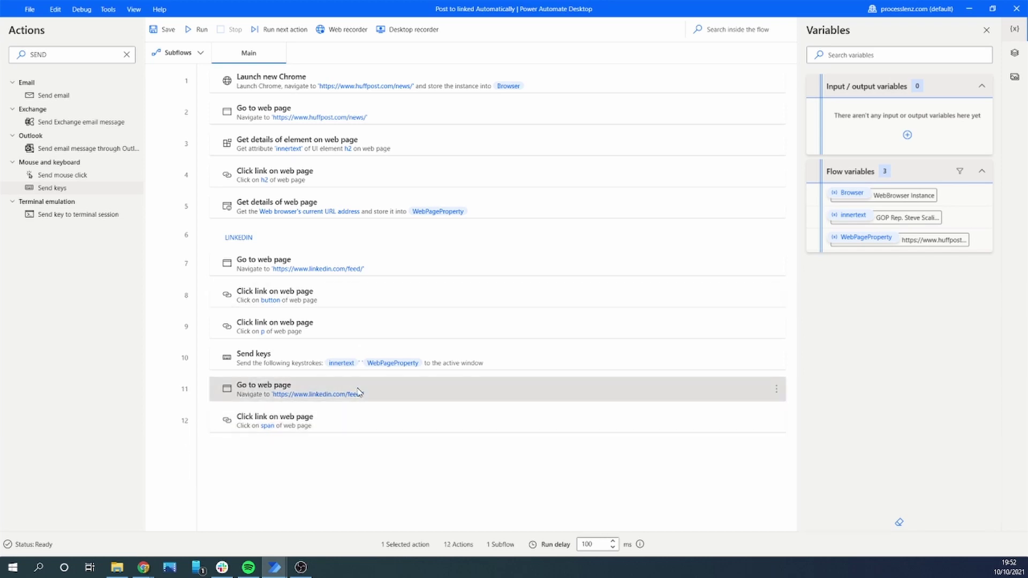
pyautogui.press('Delete')
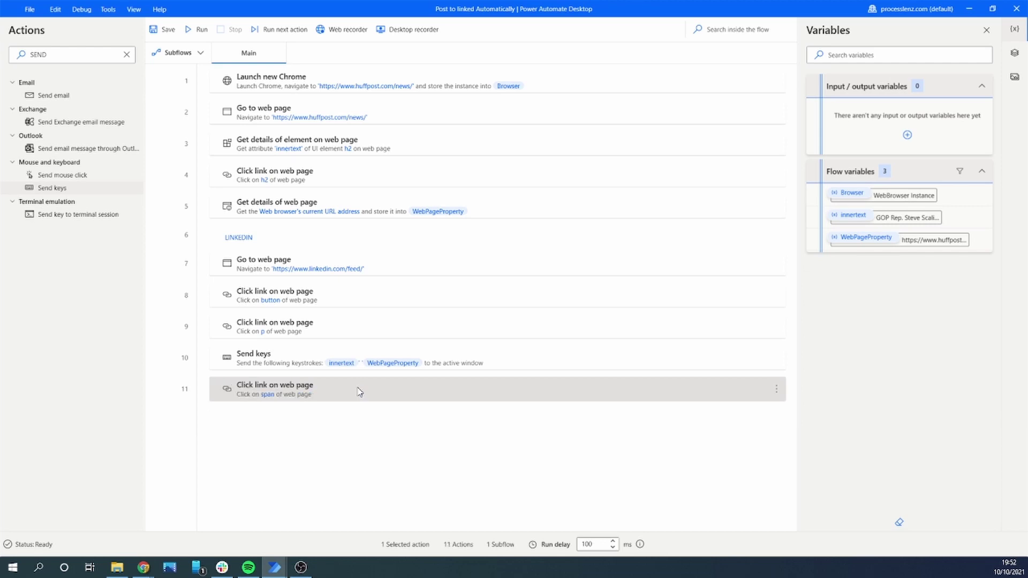
# Rename the span UI element to POST and the h2 headline element to NEWSeTITLE
pyautogui.click(1015, 54)
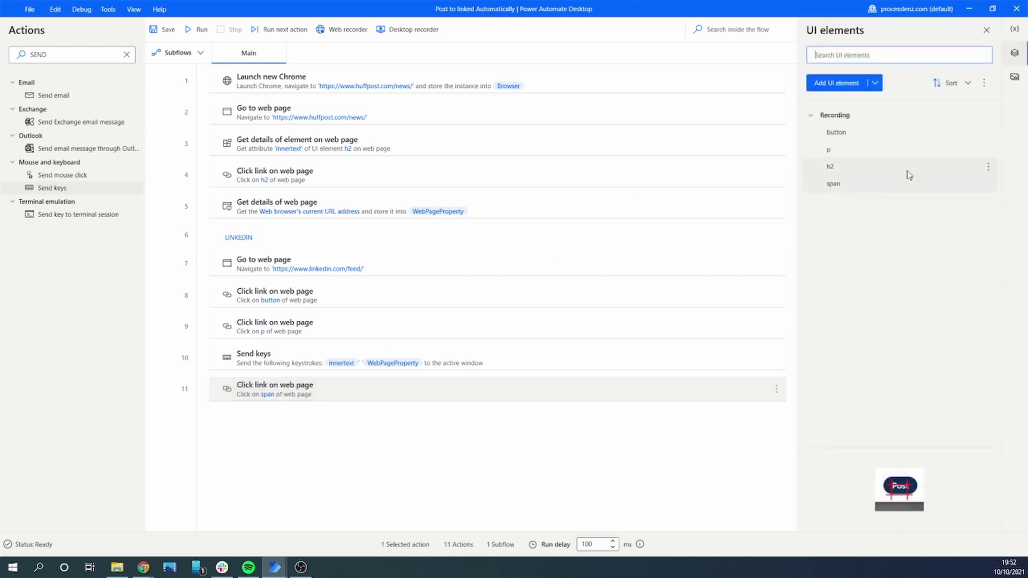
pyautogui.click(858, 192)
pyautogui.click(858, 191)
pyautogui.write('POST')
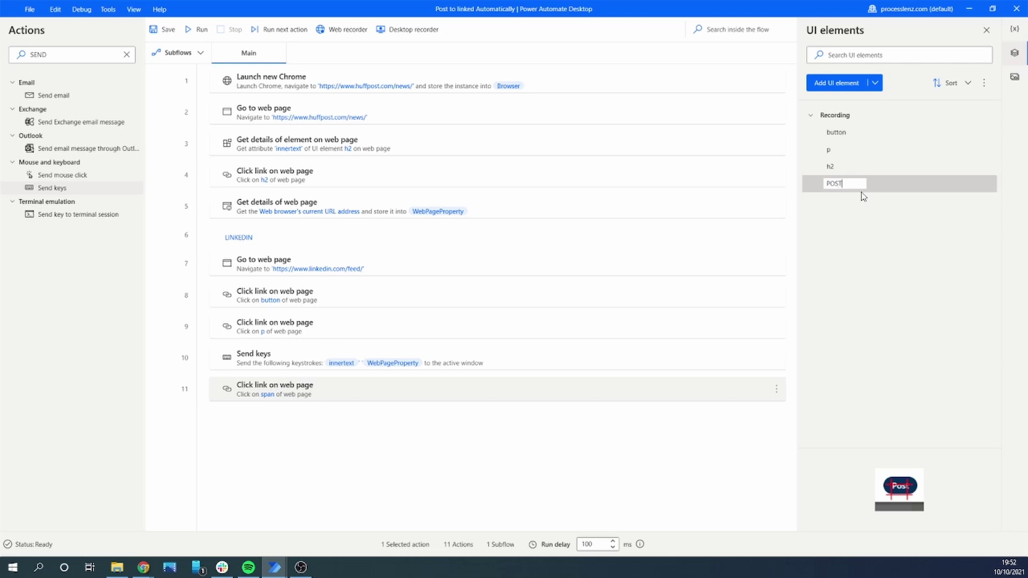
pyautogui.click(860, 169)
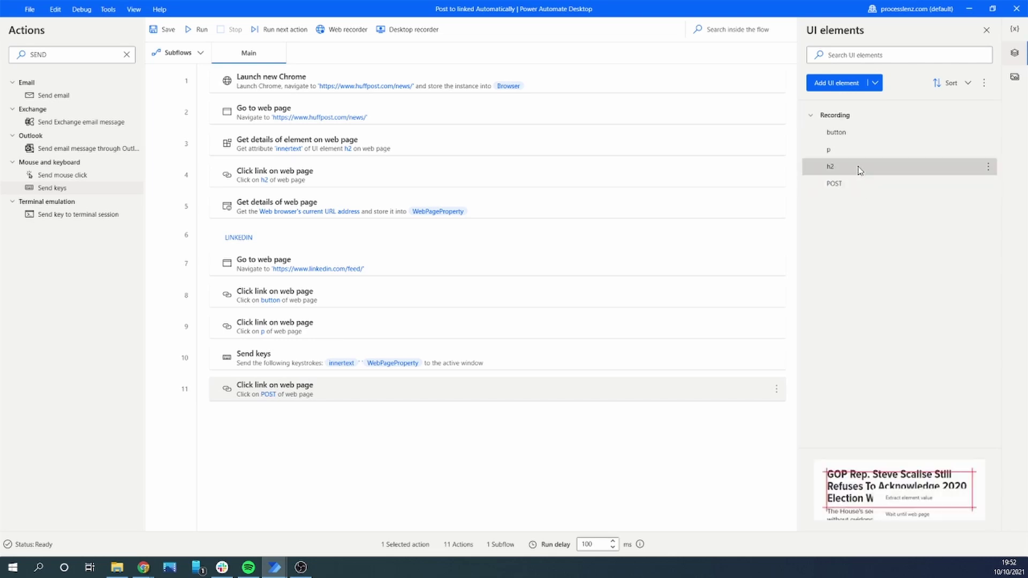
pyautogui.click(858, 169)
pyautogui.write('NE')
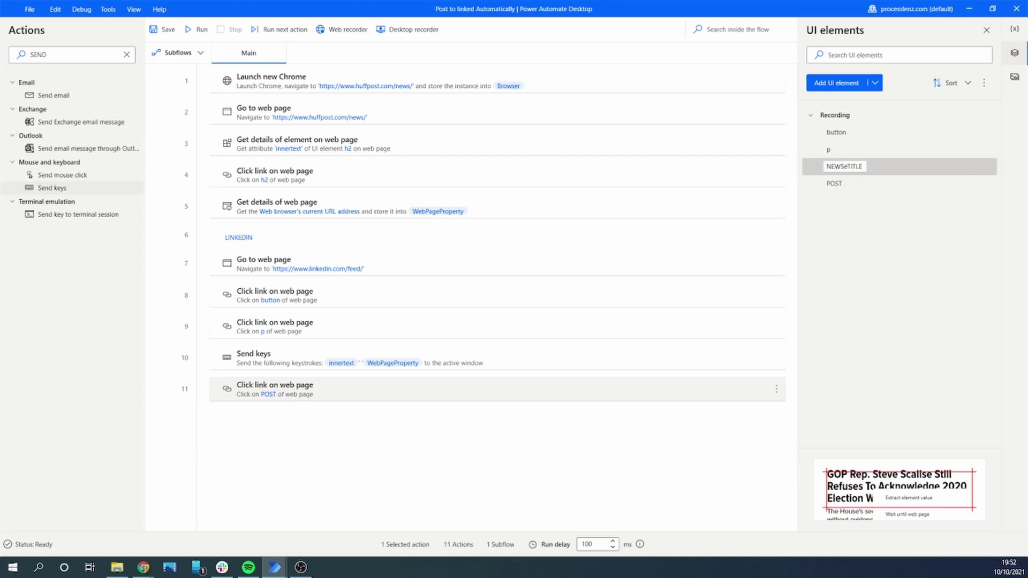
pyautogui.write('WSeTITLE')
pyautogui.press('Return')
# Rename the p element to TEXT4POST and the button to POSTBUTTON, then save the flow
pyautogui.click(838, 153)
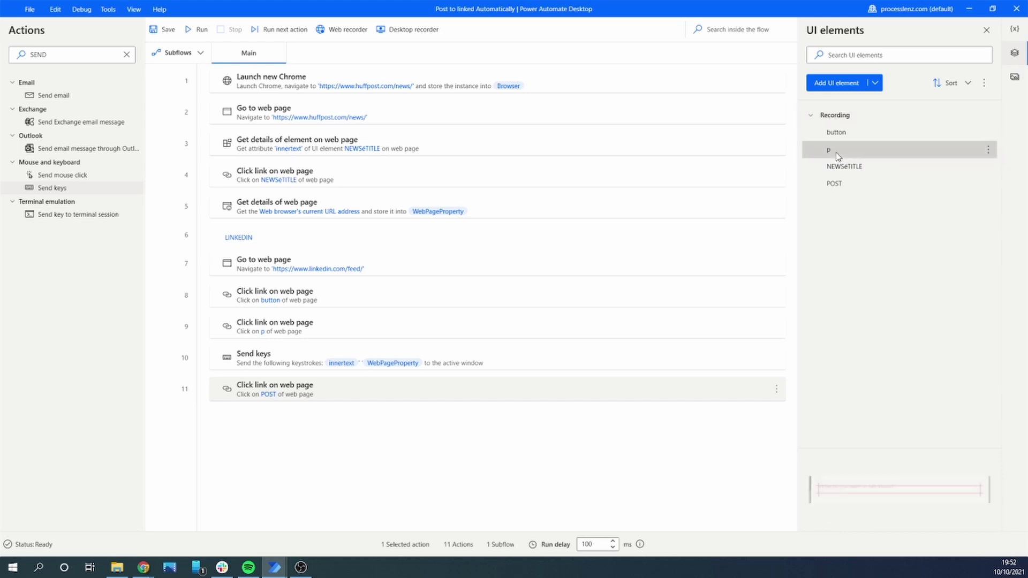
pyautogui.click(838, 153)
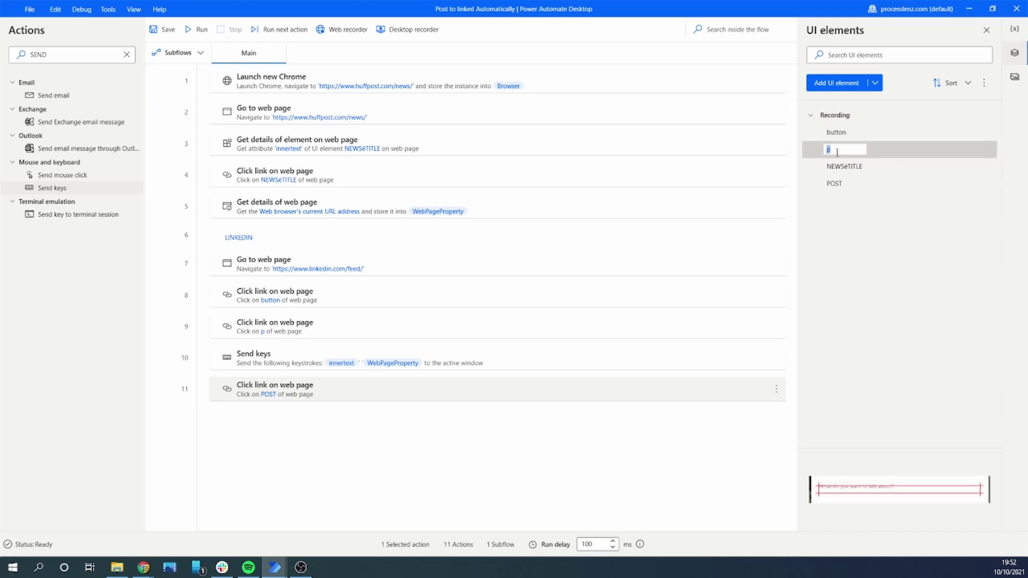
pyautogui.write('TEXT4POST')
pyautogui.click(839, 132)
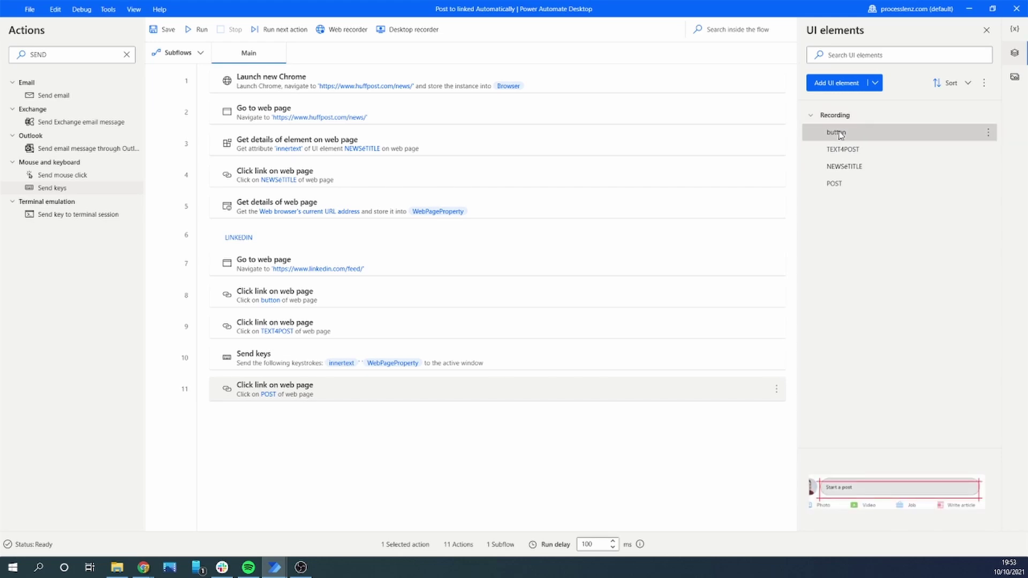
pyautogui.press('F2')
pyautogui.write('POSTBUTTON')
pyautogui.press('Return')
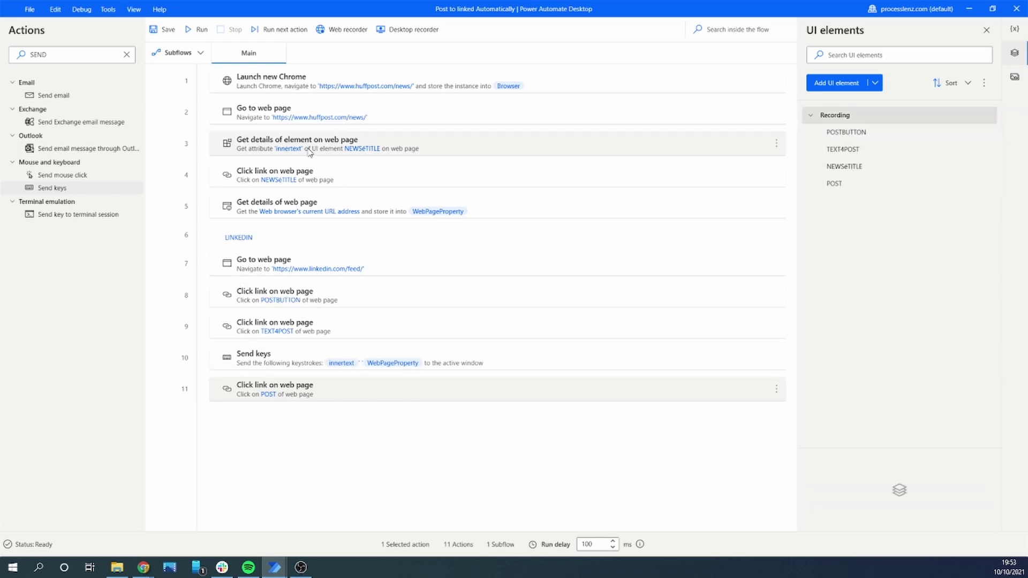
pyautogui.click(156, 33)
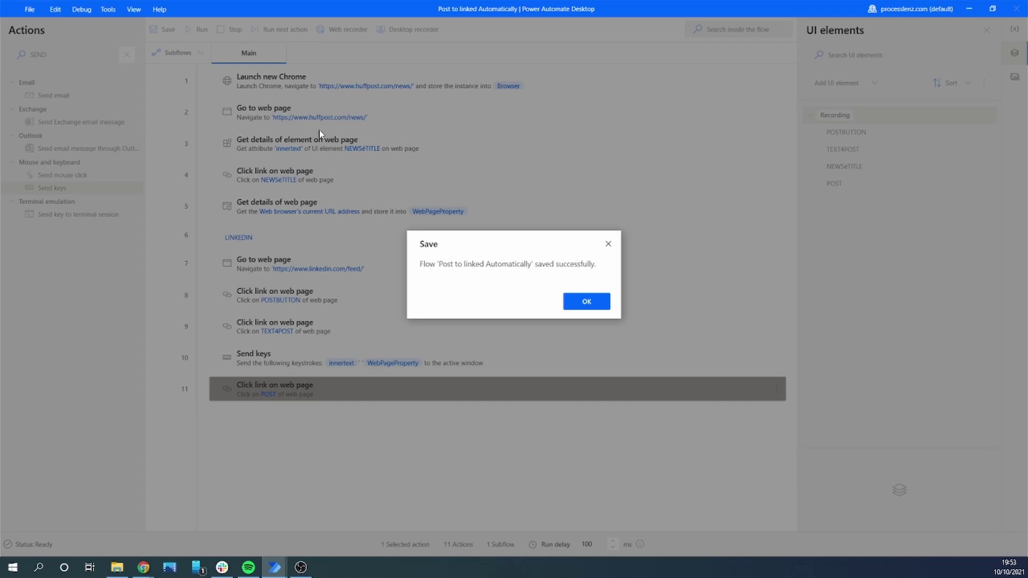
pyautogui.click(581, 301)
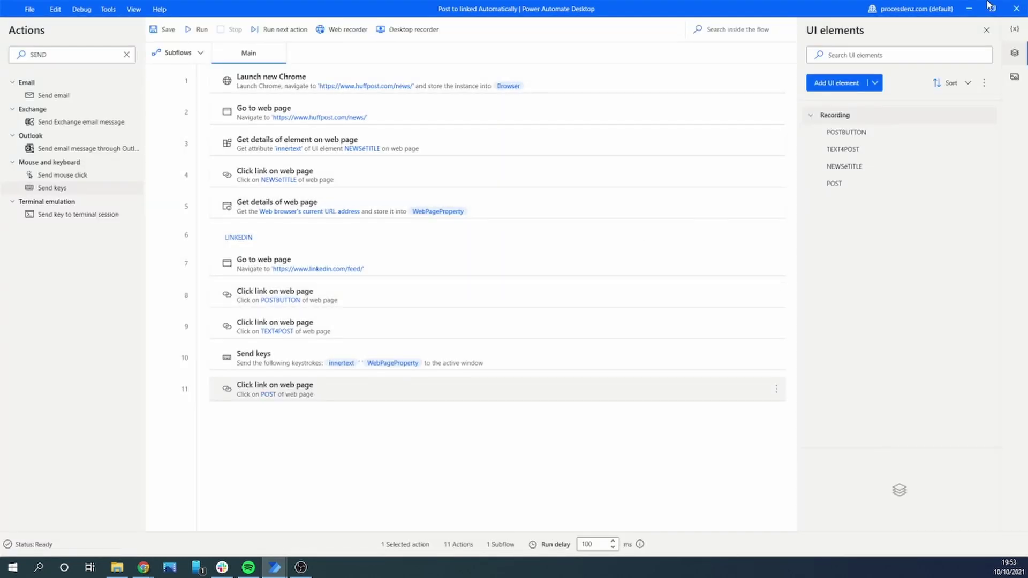
# Minimize the flow editor and open a new tab in the LinkedIn Chrome window
pyautogui.click(970, 12)
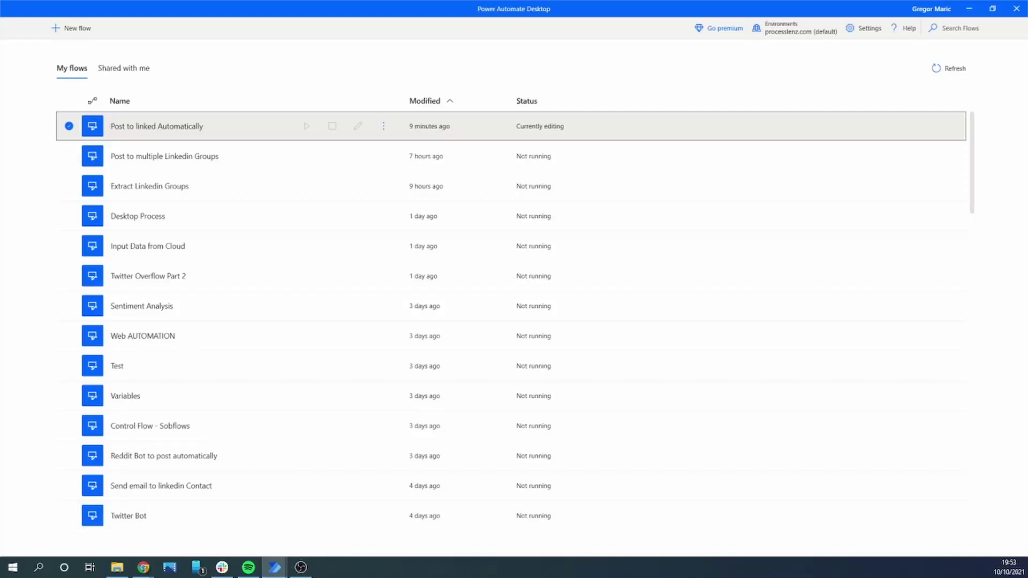
pyautogui.moveTo(143, 568)
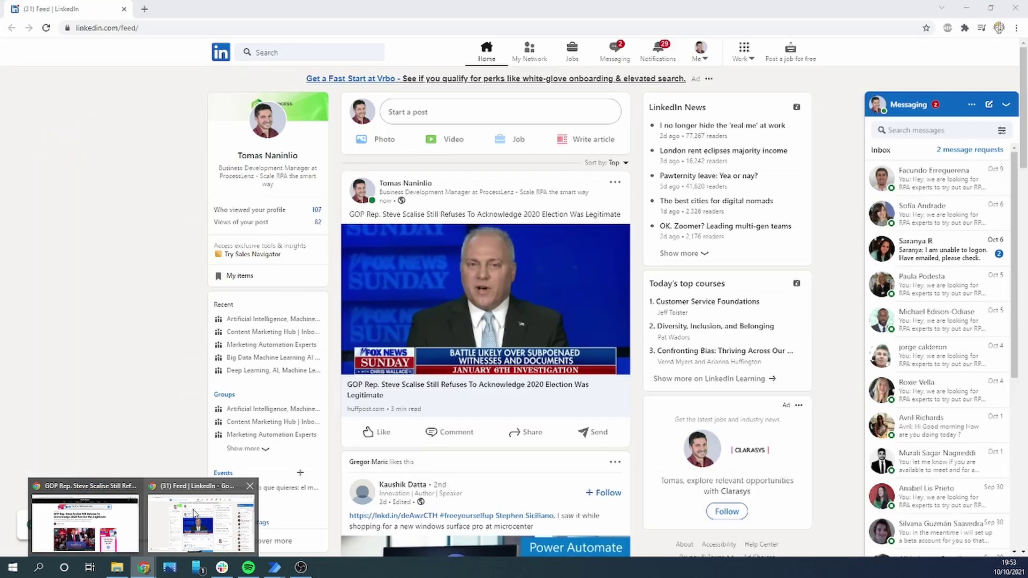
pyautogui.click(195, 514)
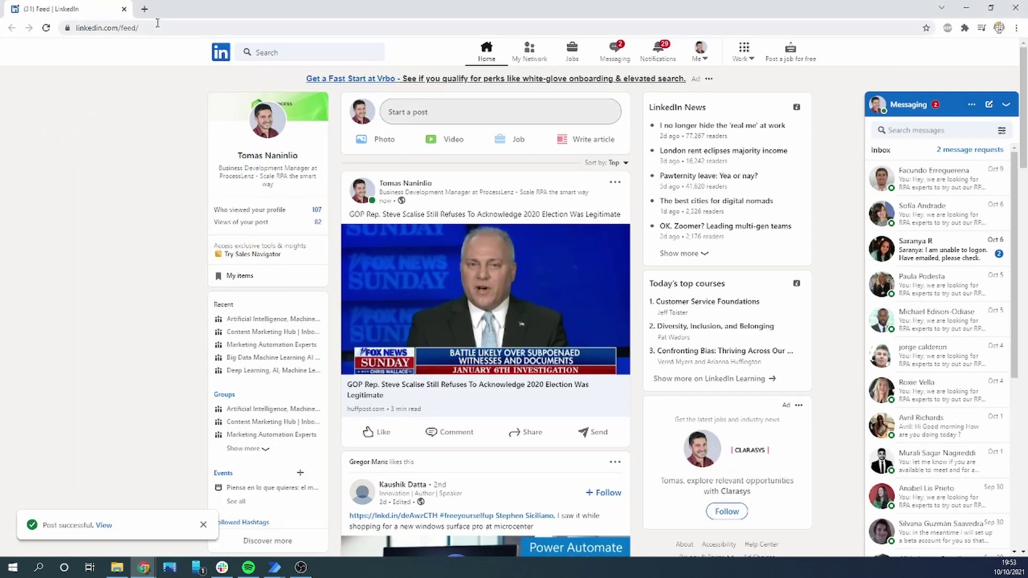
pyautogui.click(144, 11)
# Go to the Power Automate site, open My flows, and start a new Scheduled cloud flow
pyautogui.write('flow')
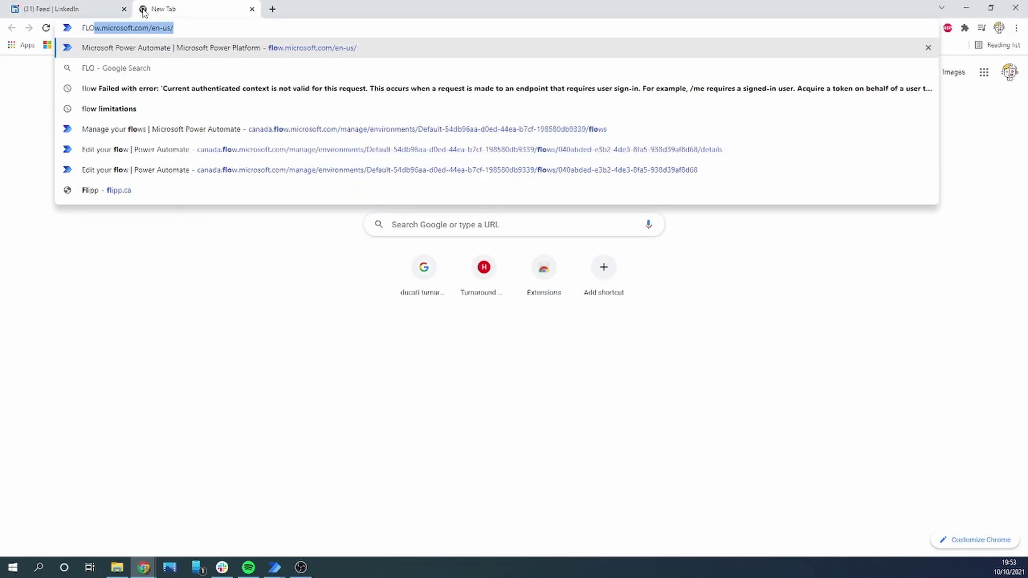
pyautogui.press('Return')
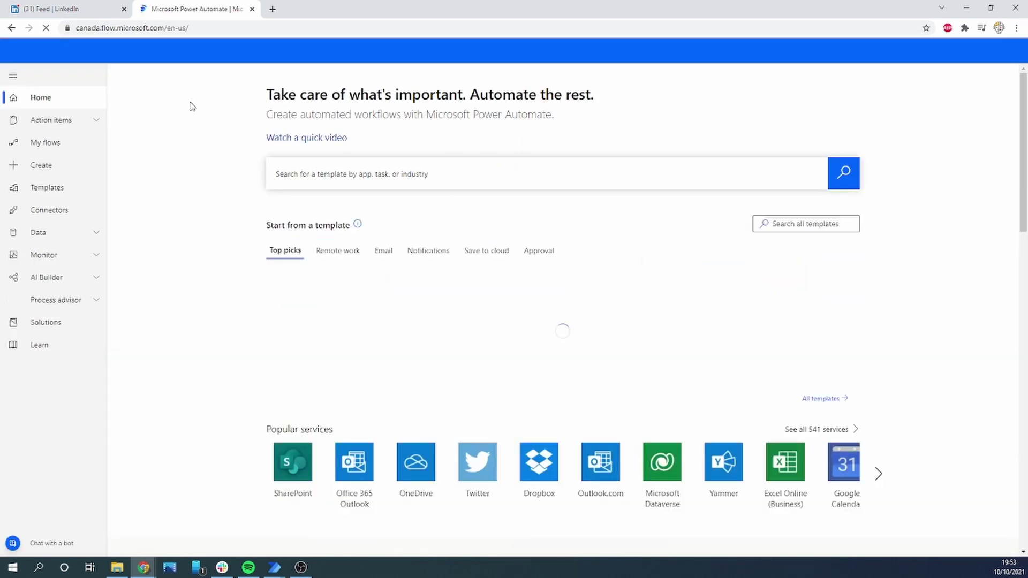
pyautogui.click(48, 142)
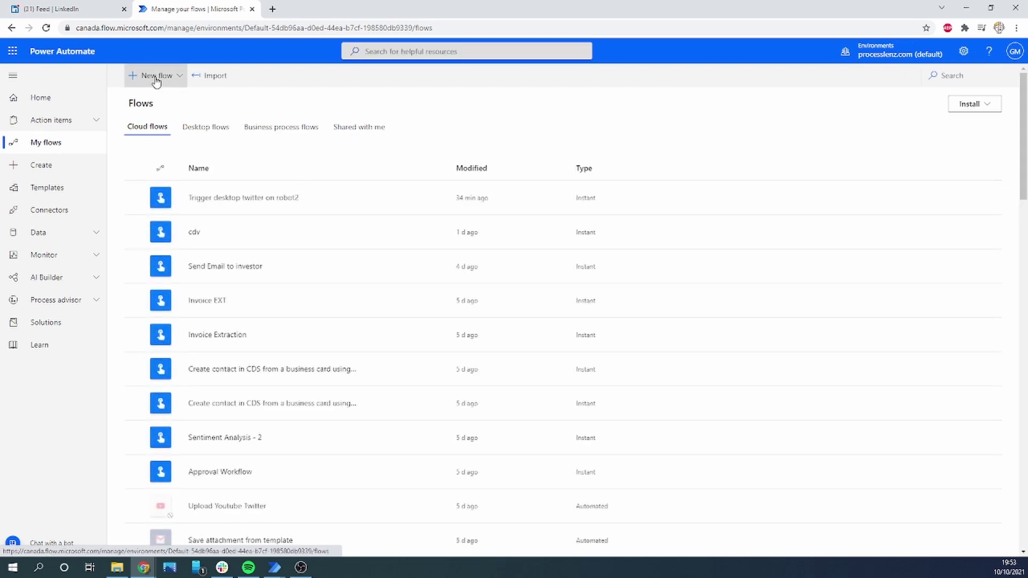
pyautogui.click(156, 79)
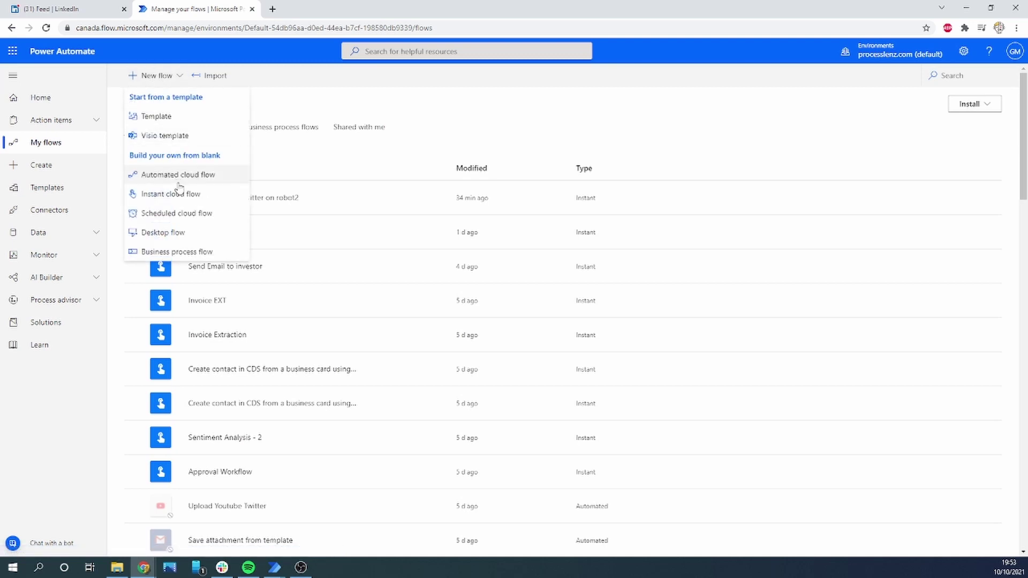
pyautogui.click(177, 214)
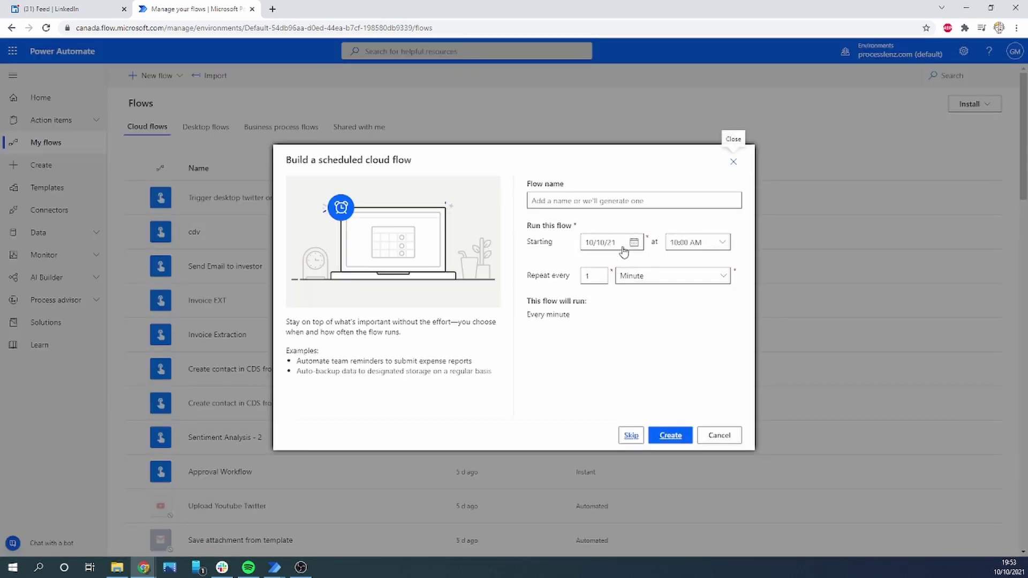
# Set the schedule to repeat every 1 Day and name the flow 'Post to Linkedin Automatically'
pyautogui.click(629, 275)
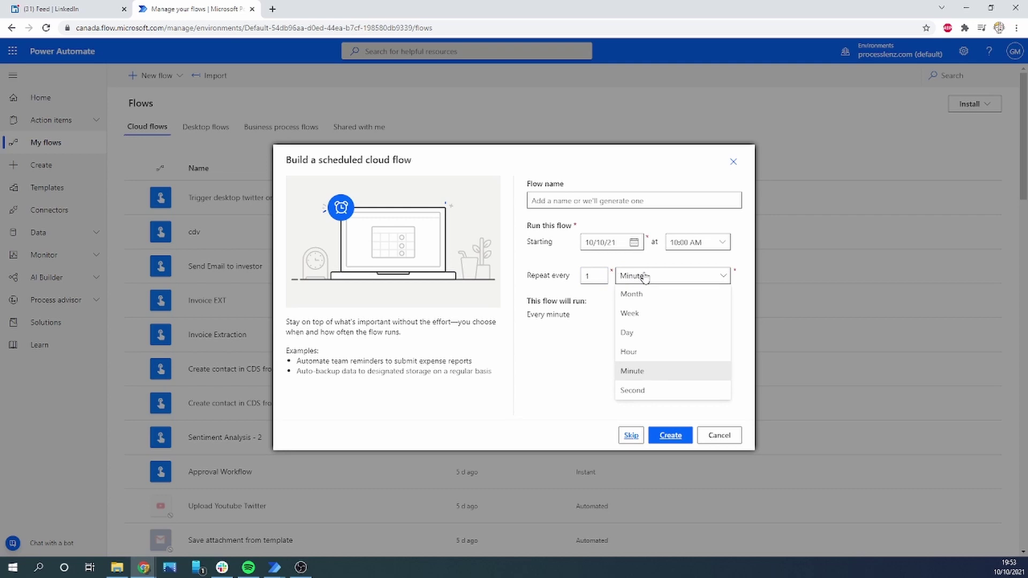
pyautogui.click(650, 334)
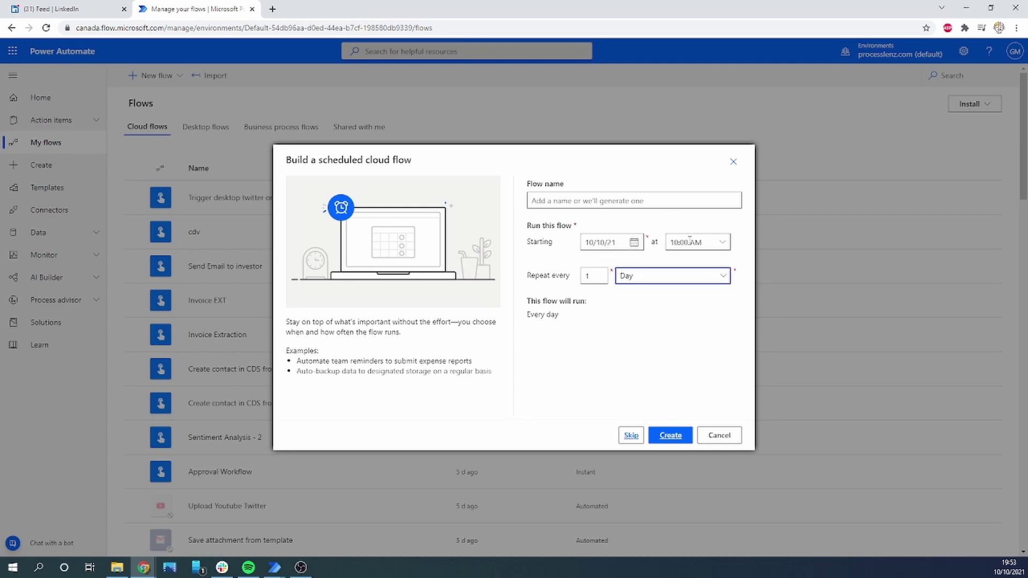
pyautogui.click(632, 201)
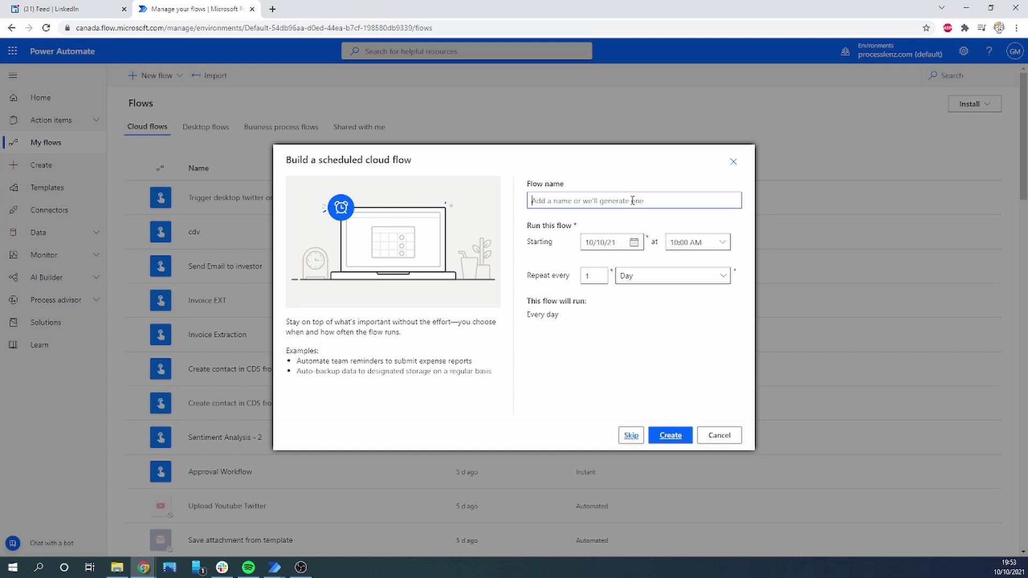
pyautogui.write('t')
pyautogui.press('BackSpace')
pyautogui.write('Pc')
pyautogui.write('st to Linkedin Automatically')
# Create the scheduled flow and add a 'Run a flow built with Power Automate Desktop' step
pyautogui.click(670, 435)
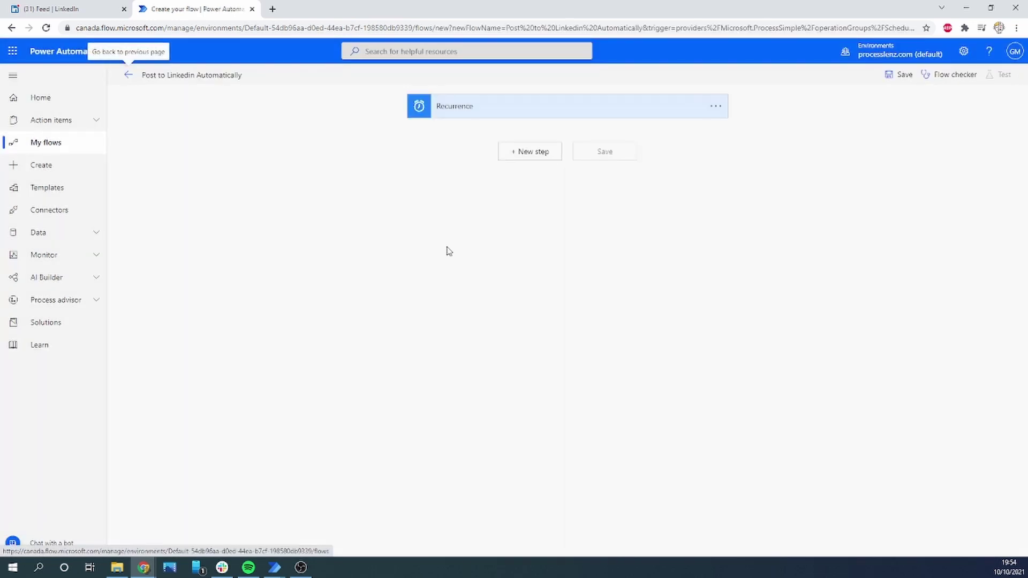
pyautogui.click(539, 155)
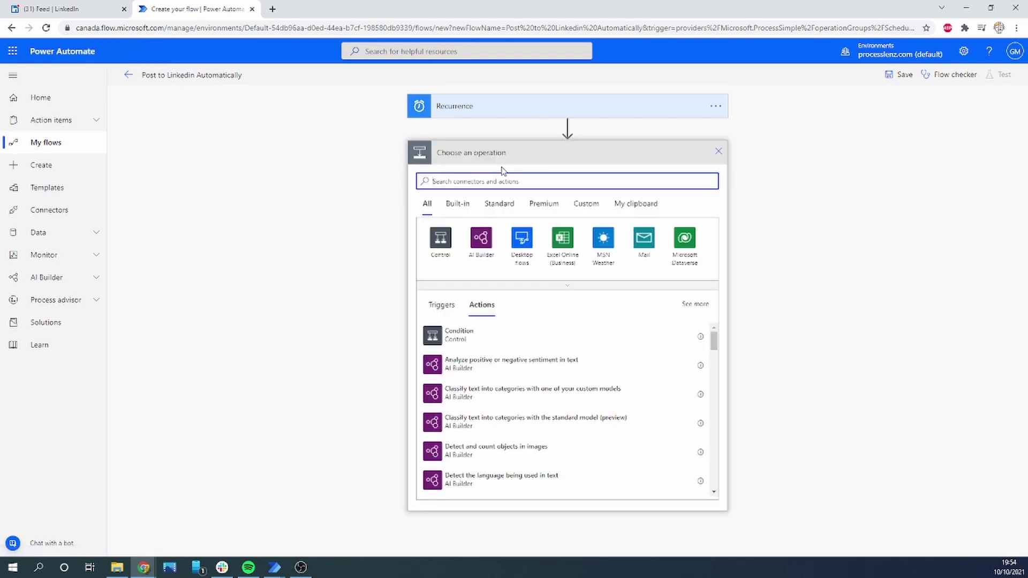
pyautogui.click(515, 235)
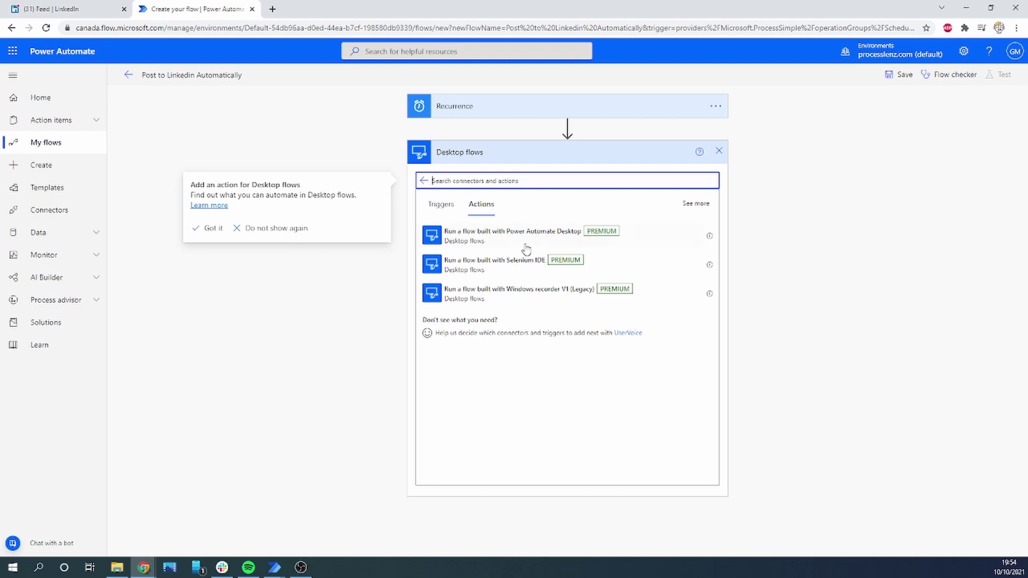
pyautogui.click(534, 241)
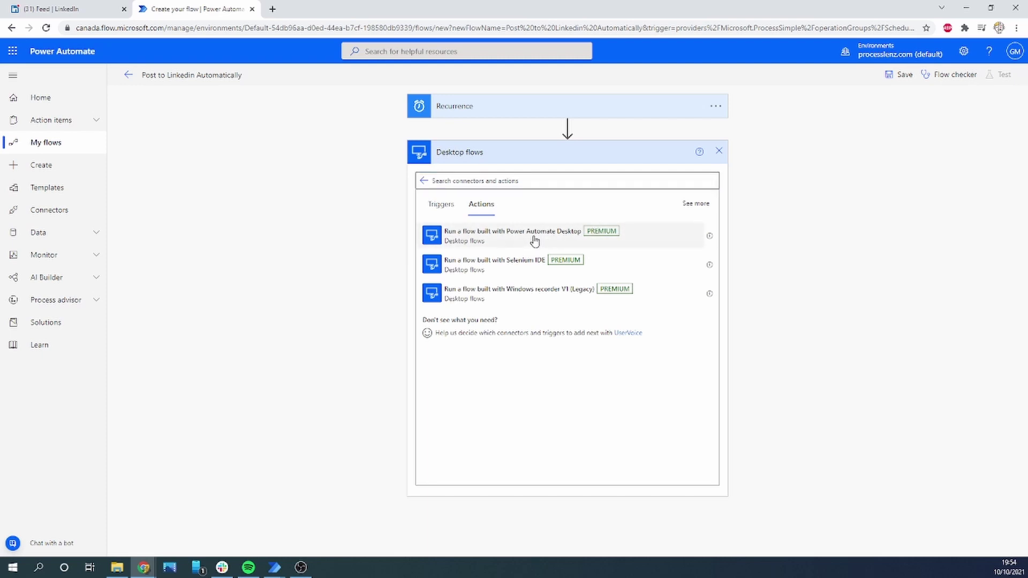
pyautogui.click(534, 241)
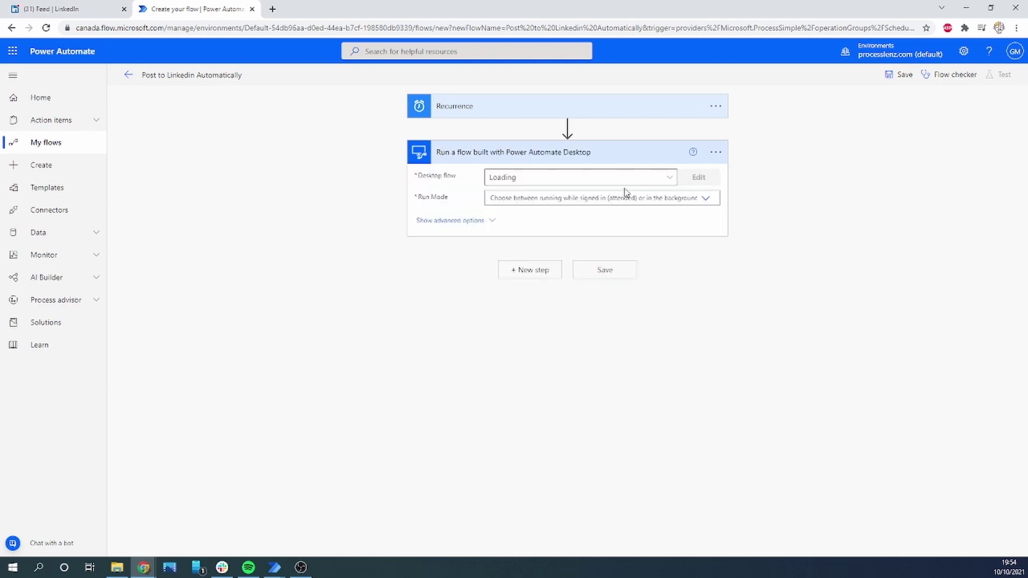
# Pick the machine connection, desktop flow 'Post to linked Automatically', Attended run mode, and save
pyautogui.click(658, 182)
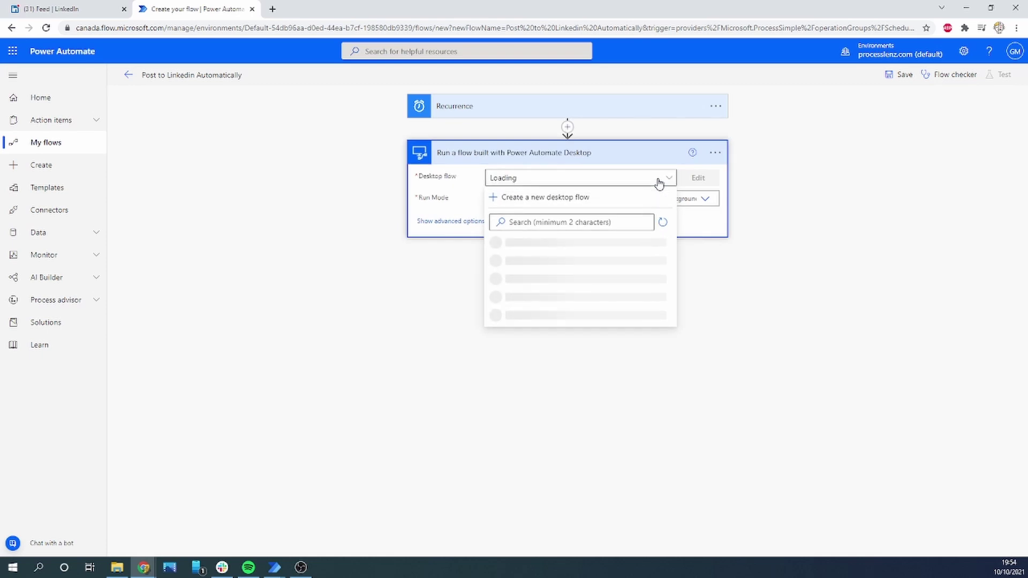
pyautogui.click(716, 154)
pyautogui.click(836, 319)
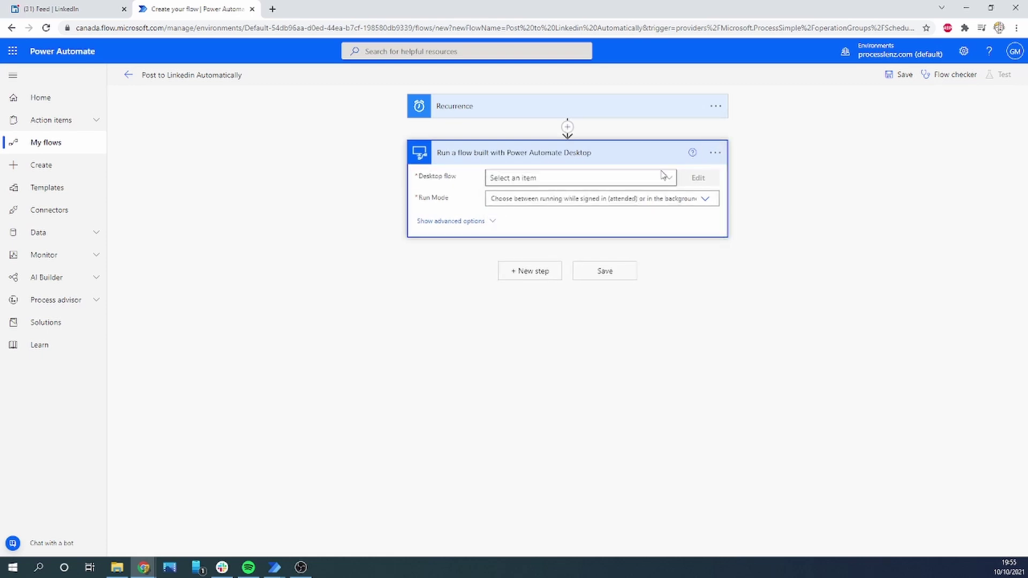
pyautogui.click(668, 178)
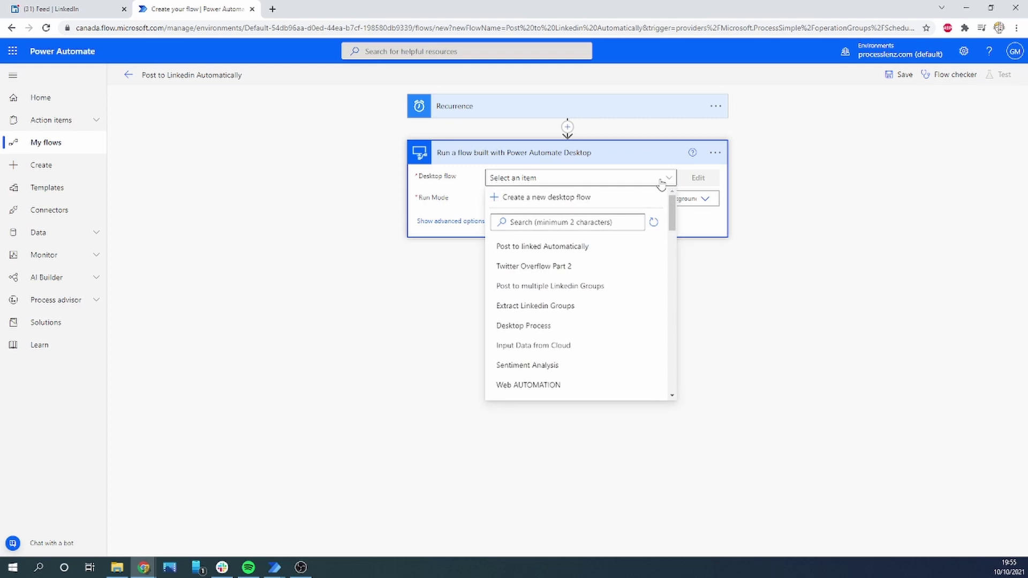
pyautogui.click(578, 248)
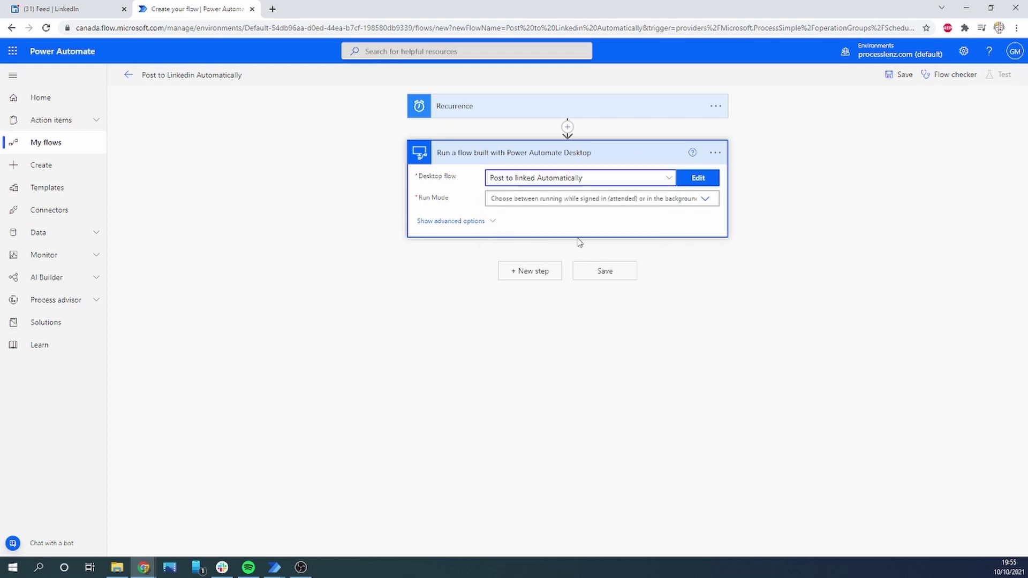
pyautogui.click(539, 197)
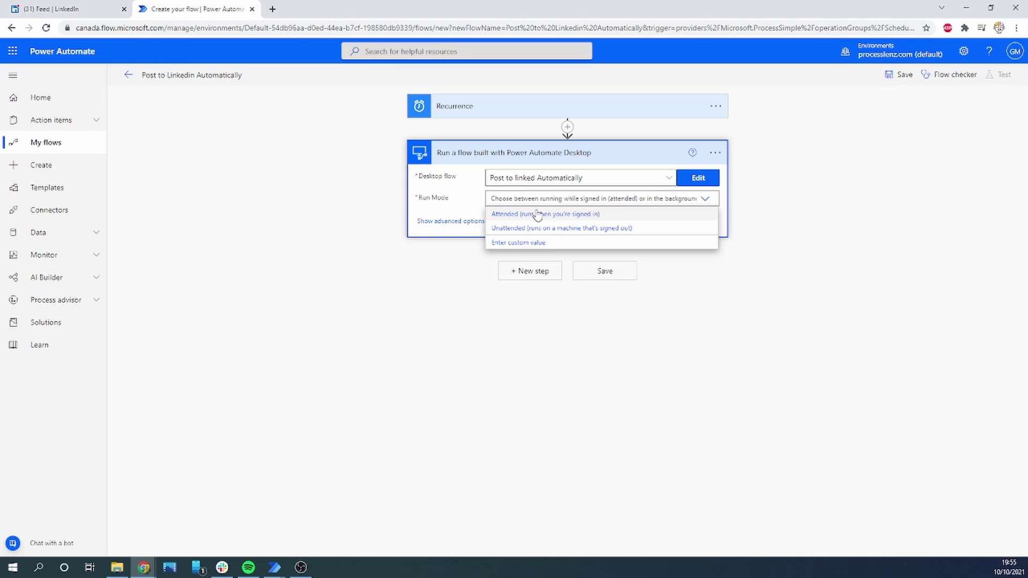
pyautogui.click(537, 214)
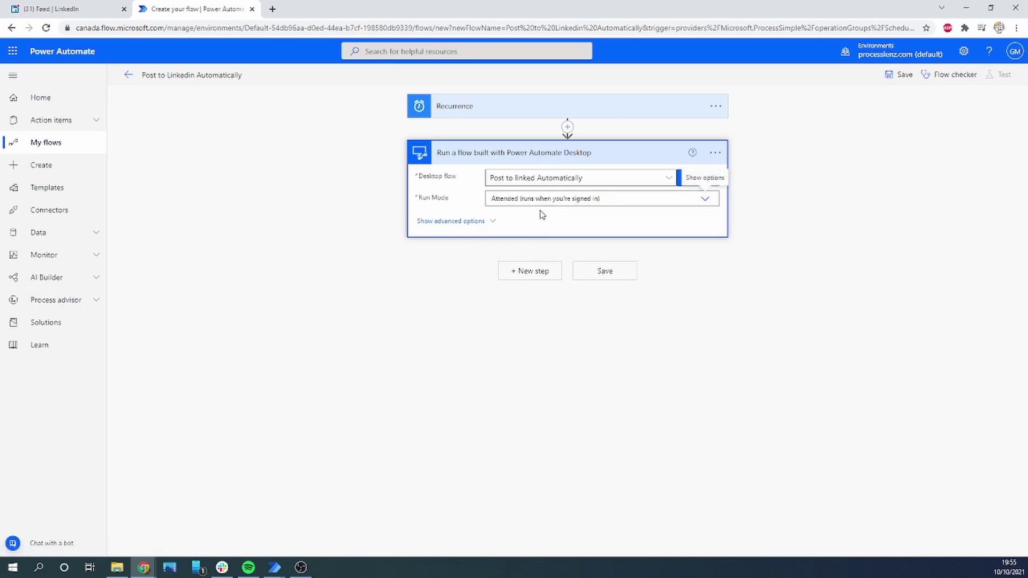
pyautogui.click(594, 271)
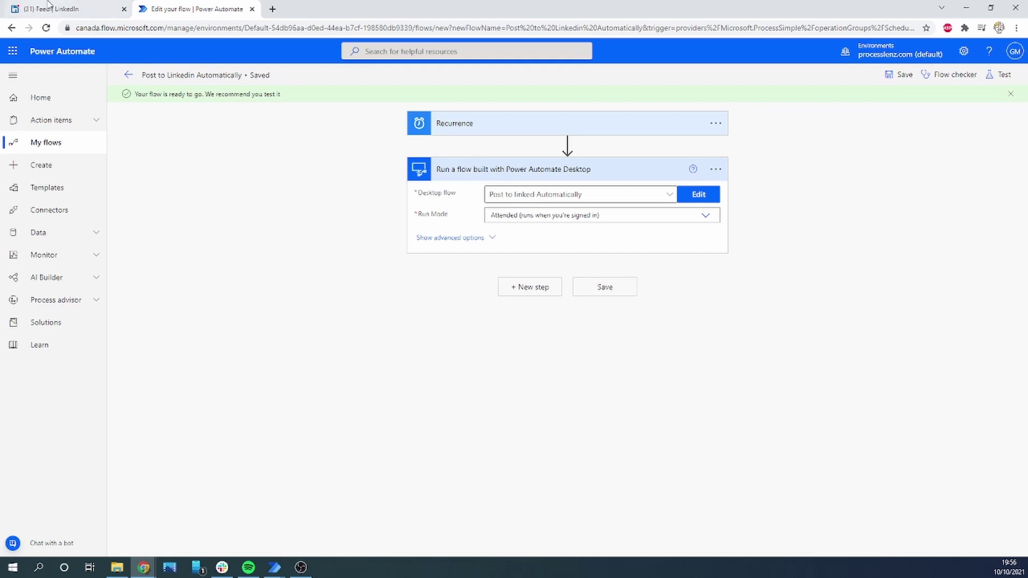
# View the flow's details page showing it On, then return to the Power Automate Desktop editor
pyautogui.click(129, 77)
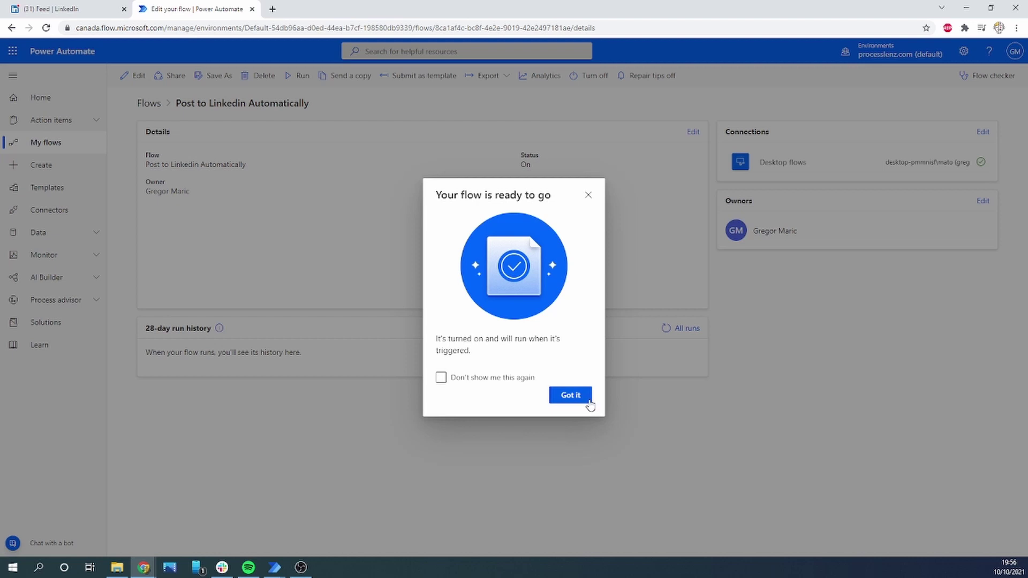
pyautogui.click(583, 399)
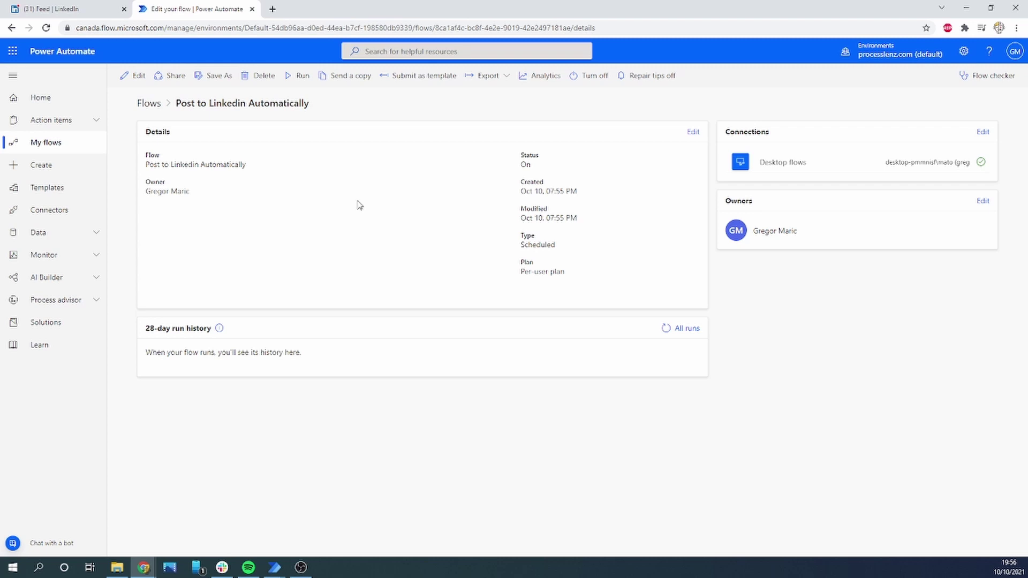
pyautogui.click(275, 567)
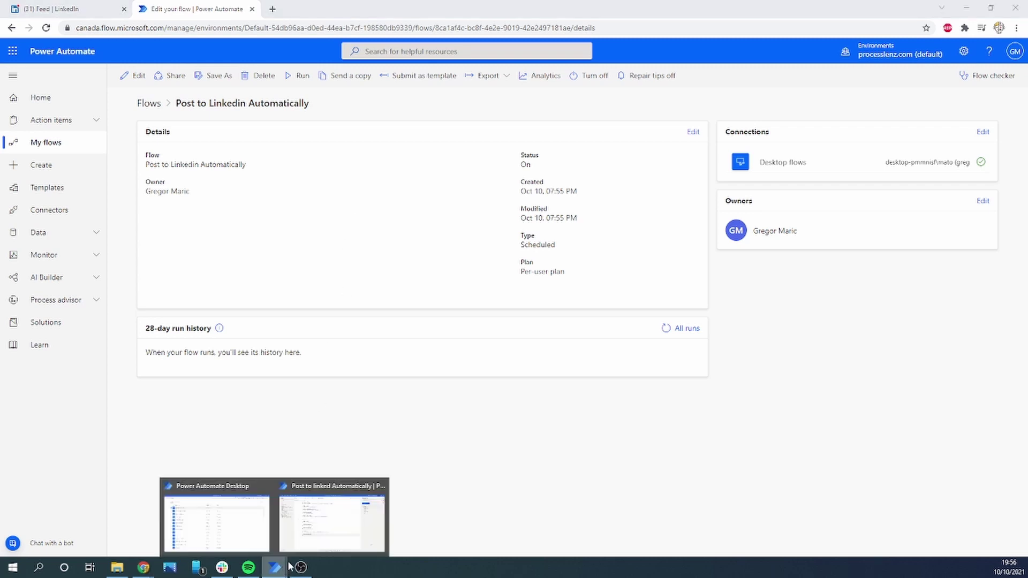
pyautogui.click(324, 528)
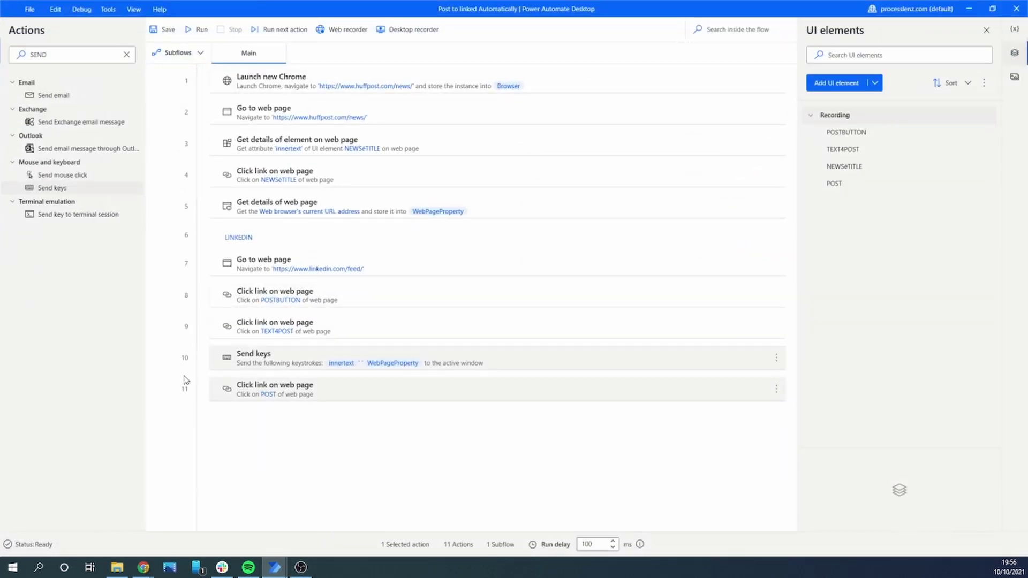
# Set a breakpoint on action 11 and start a test run of the flow
pyautogui.click(174, 389)
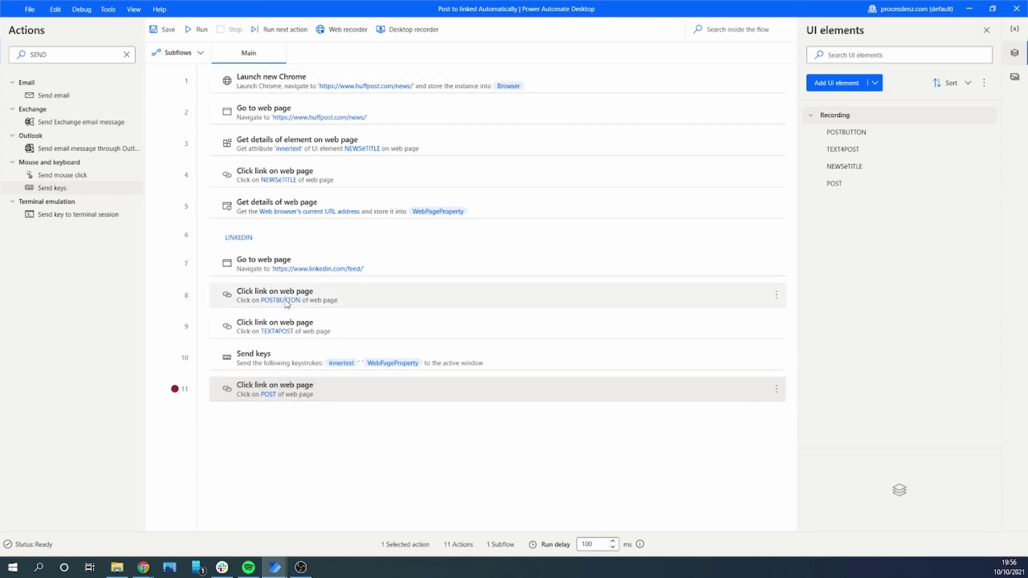
pyautogui.click(194, 29)
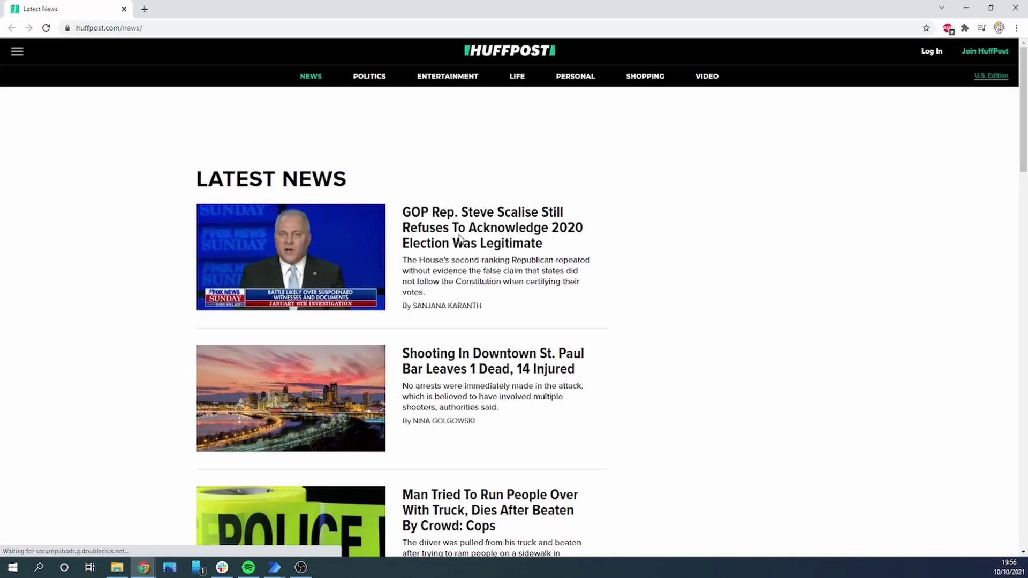
# Open the top HuffPost headline article, then bring the flow editor back to the front
pyautogui.click(460, 239)
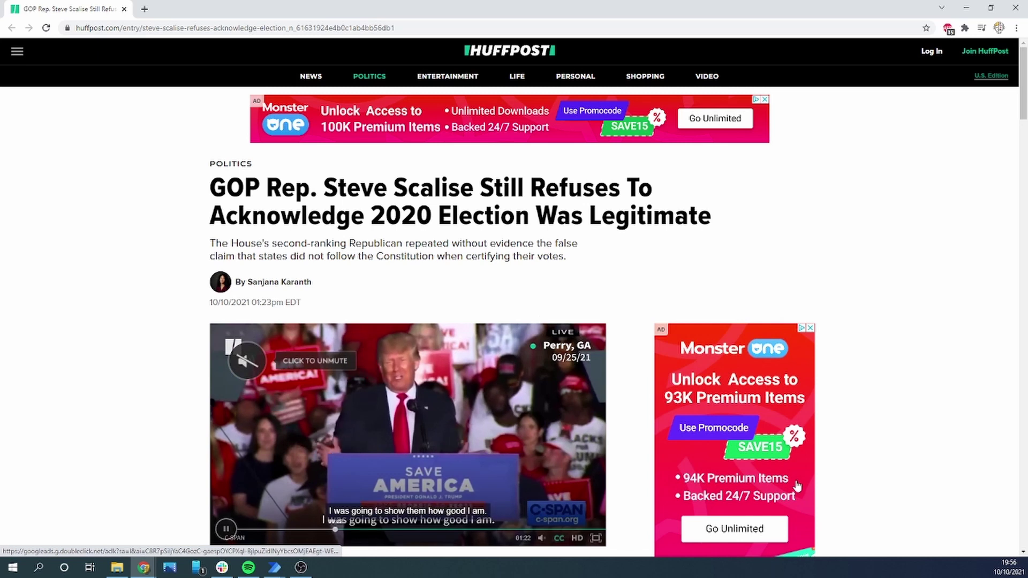
pyautogui.moveTo(274, 567)
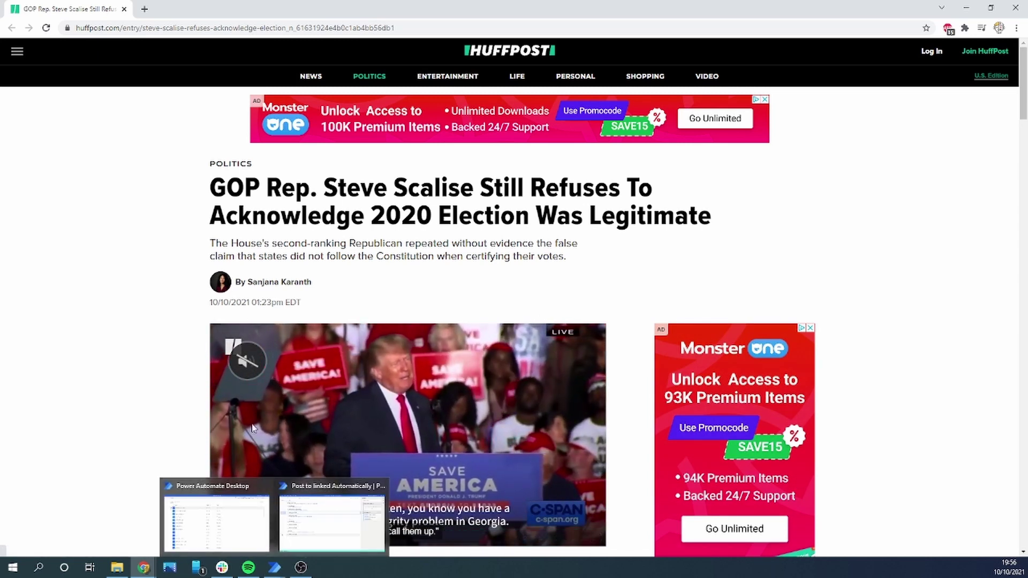
pyautogui.click(305, 532)
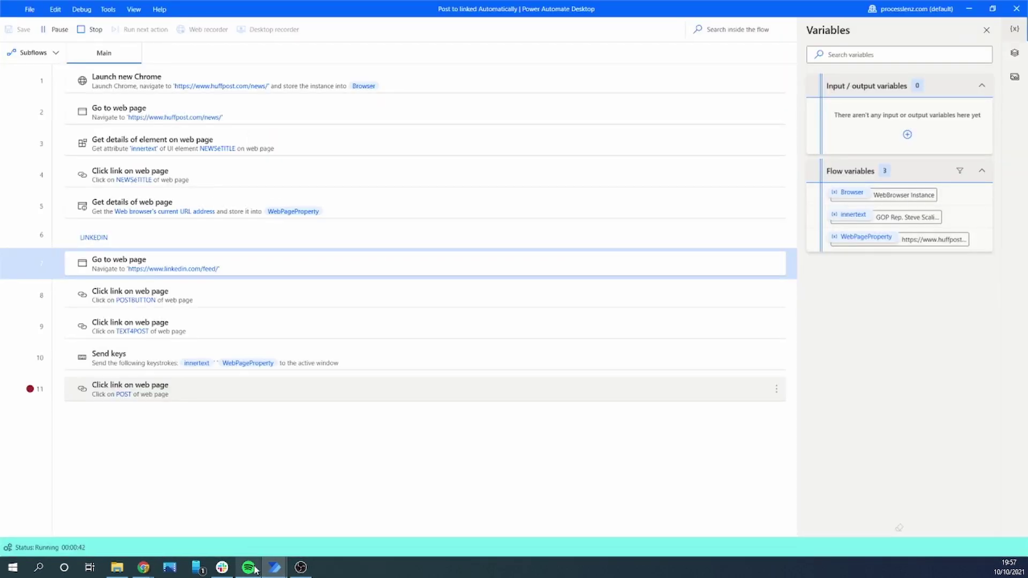
# Switch to LinkedIn as the flow types the Scalise headline and article URL into the post
pyautogui.moveTo(149, 569)
pyautogui.click(288, 522)
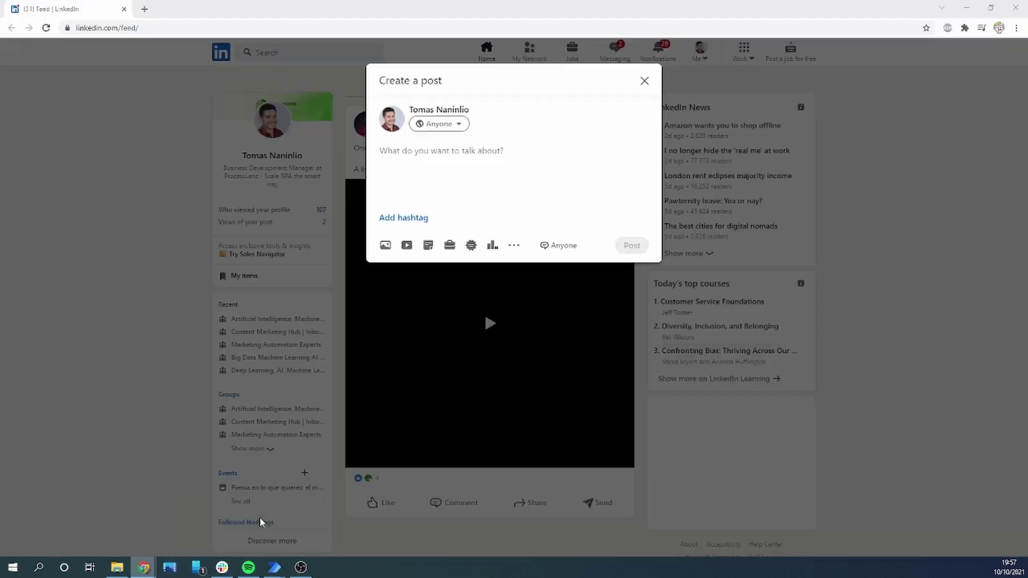
pyautogui.write('GOP Rep. Steve Scalise Still Refuses To Acknowledge 2020 Election Was Legitimate https://www.huffpost.com/entry/steve-scalise-refuses-acknowledge-election_n_61631924e4b0c1ab4bb56db1')
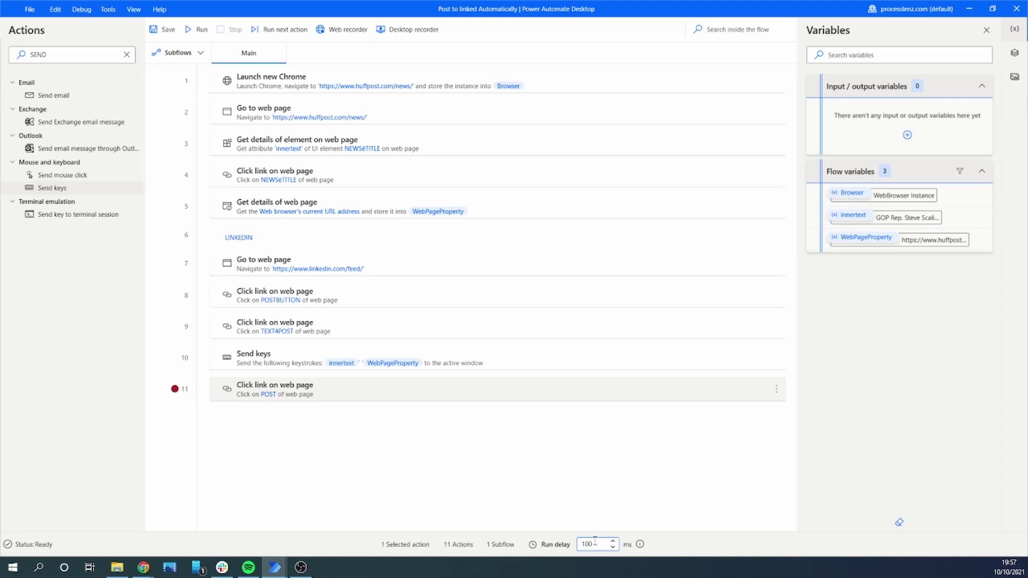
# Set the run delay to 400 ms and add a Wait action after the LinkedIn 'Go to web page' step
pyautogui.moveTo(594, 542); pyautogui.dragTo(578, 546)
pyautogui.write('400')
pyautogui.doubleClick(66, 57)
pyautogui.write('wait')
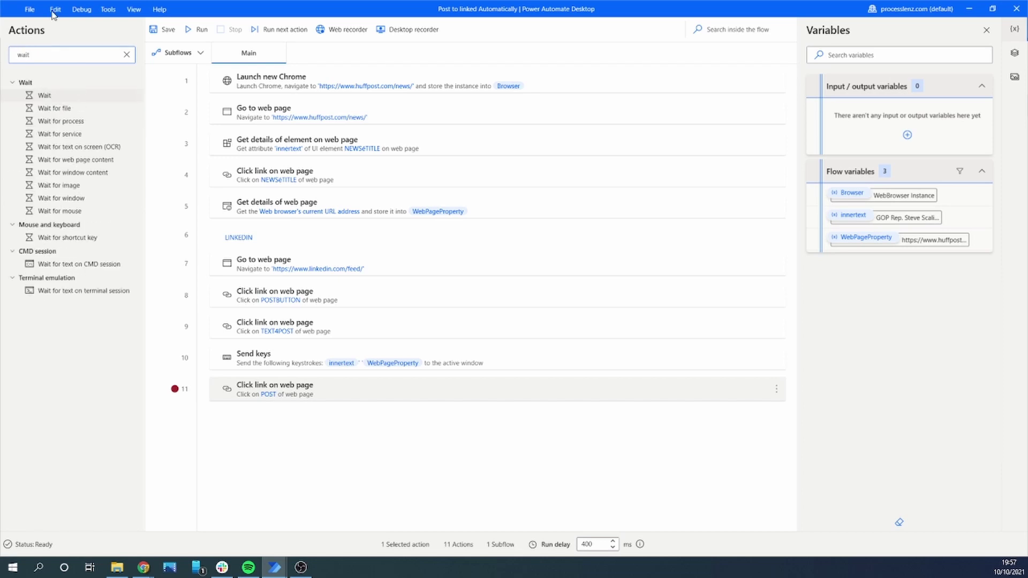
pyautogui.moveTo(48, 96); pyautogui.dragTo(518, 289)
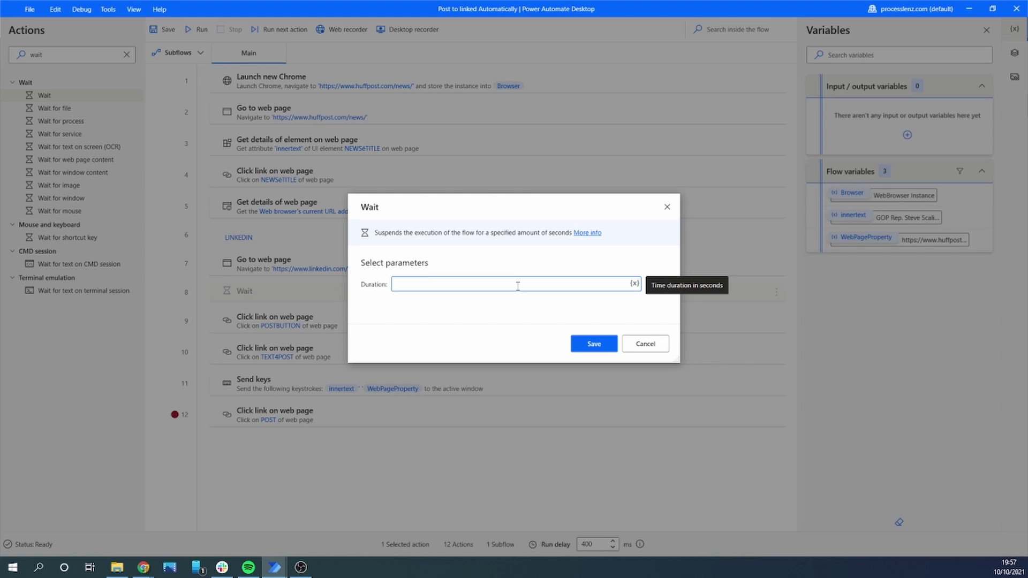
# Set the first Wait to 2 seconds, then add a 5-second copy just before posting
pyautogui.write('5')
pyautogui.click(599, 346)
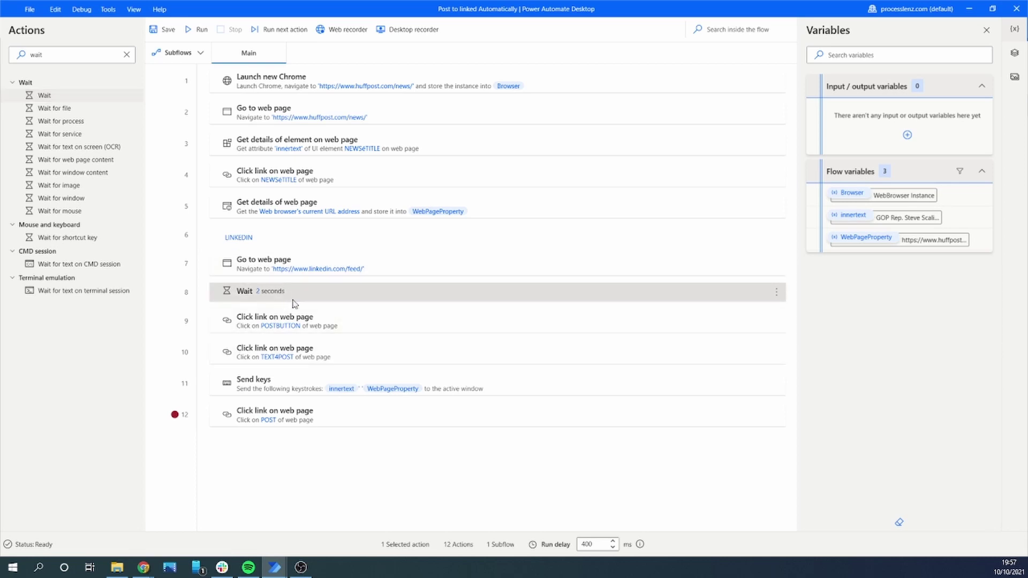
pyautogui.hotkey('ctrl', 'v')
pyautogui.moveTo(337, 313); pyautogui.dragTo(335, 427)
pyautogui.doubleClick(257, 411)
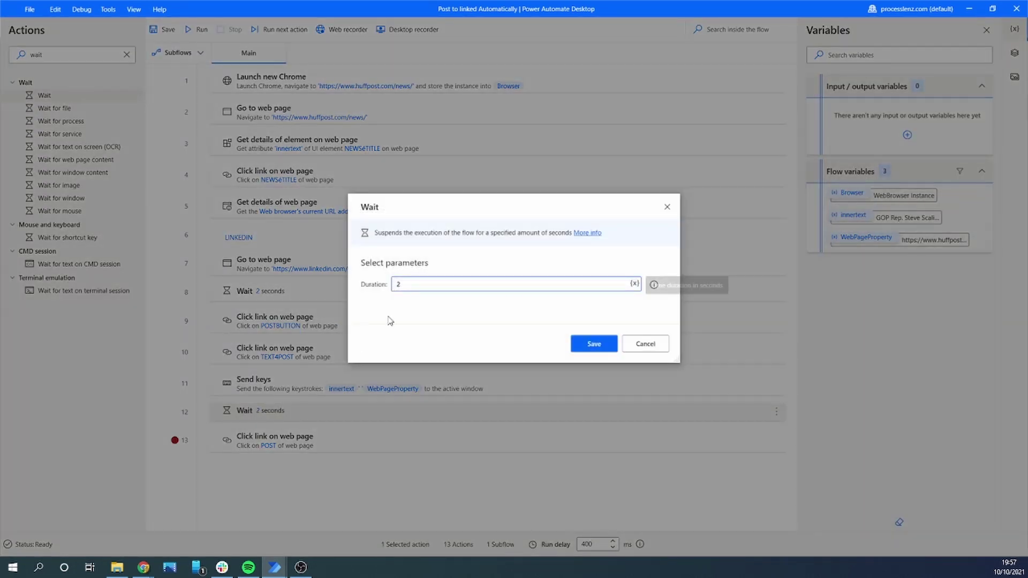
pyautogui.moveTo(401, 284); pyautogui.dragTo(390, 288)
pyautogui.write('5')
pyautogui.click(584, 344)
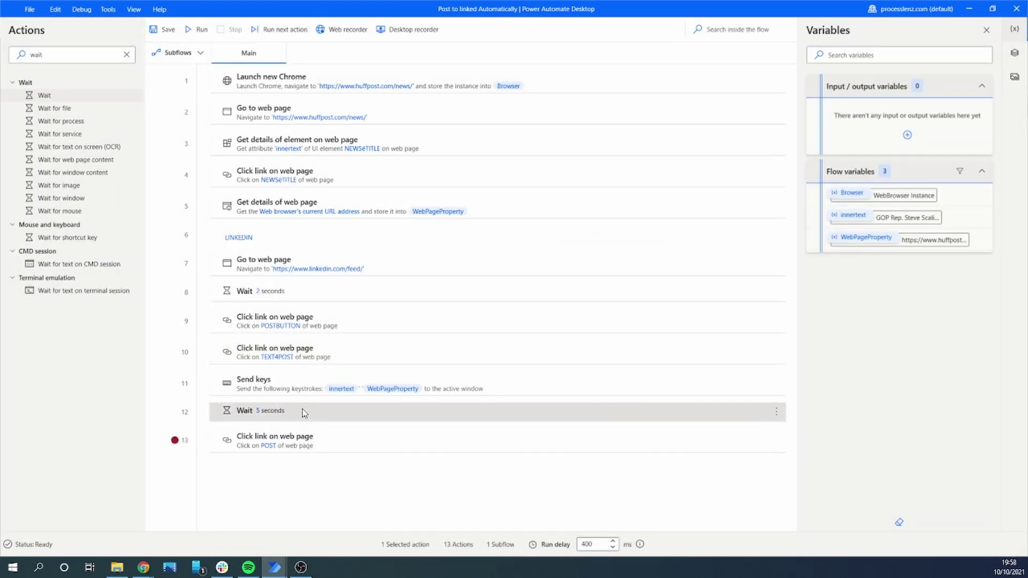
# Add a 7-second Wait copy at the flow's end and remove the posting step's breakpoint
pyautogui.hotkey('ctrl', 'c')
pyautogui.hotkey('ctrl', 'v')
pyautogui.moveTo(329, 443); pyautogui.dragTo(319, 485)
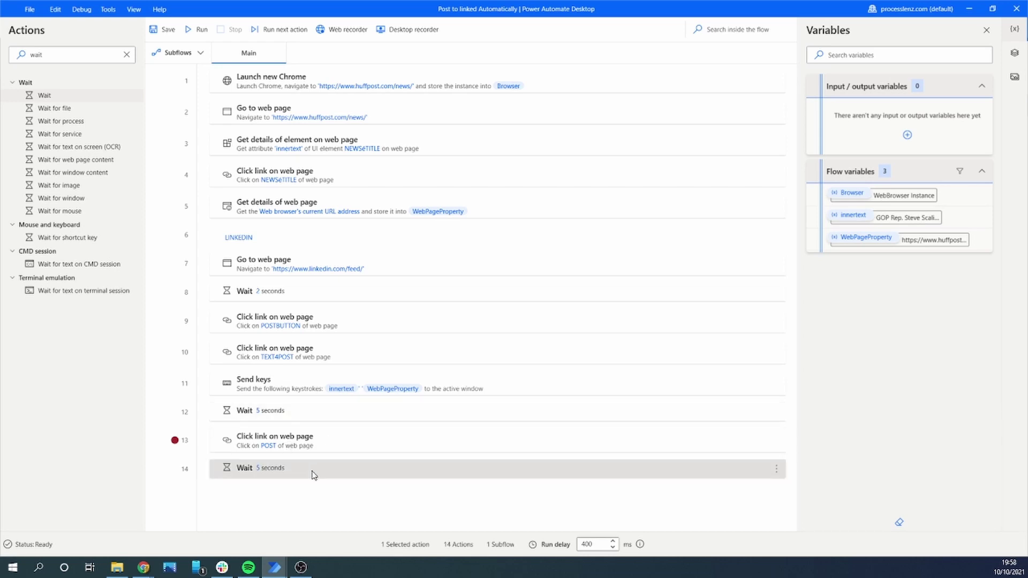
pyautogui.doubleClick(309, 468)
pyautogui.press('BackSpace')
pyautogui.write('7')
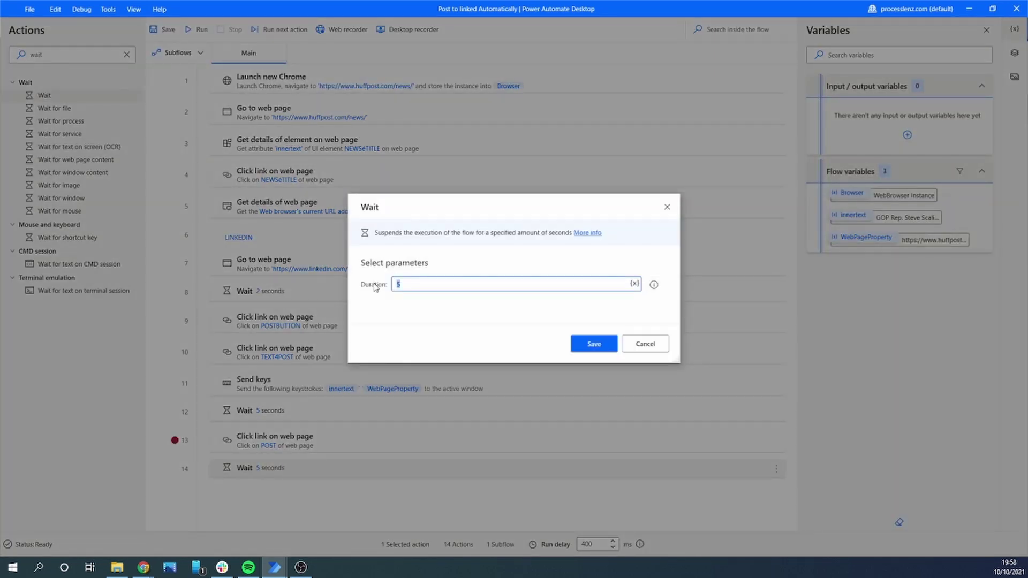
pyautogui.click(593, 343)
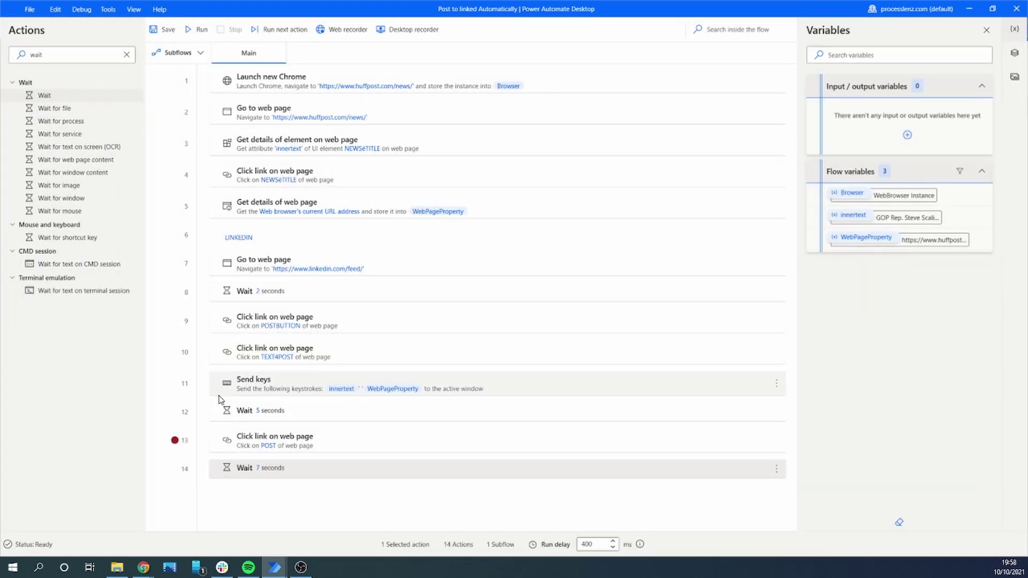
pyautogui.click(174, 440)
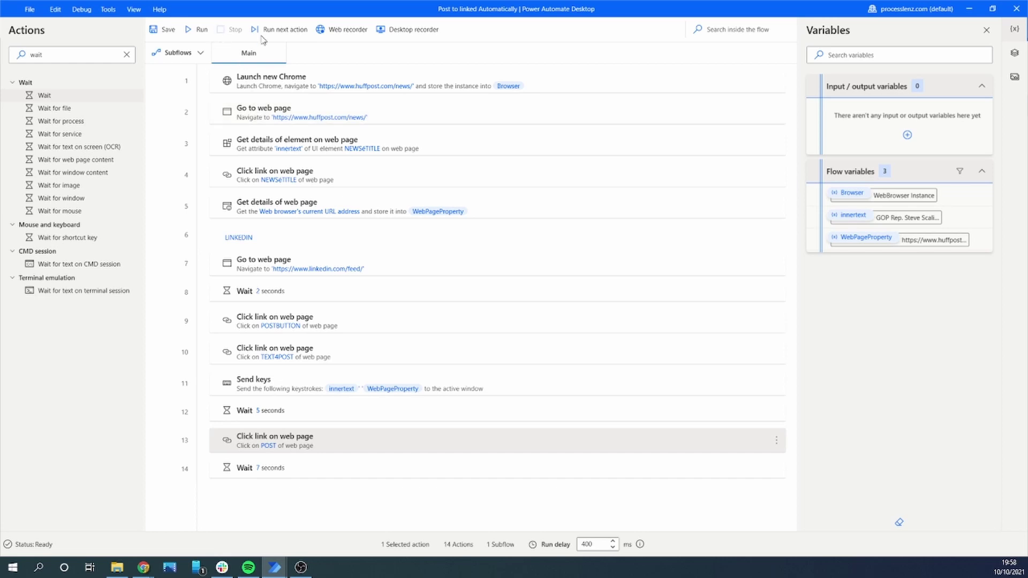
# Save the flow, append a Close web browser step for Browser, and save again
pyautogui.click(166, 35)
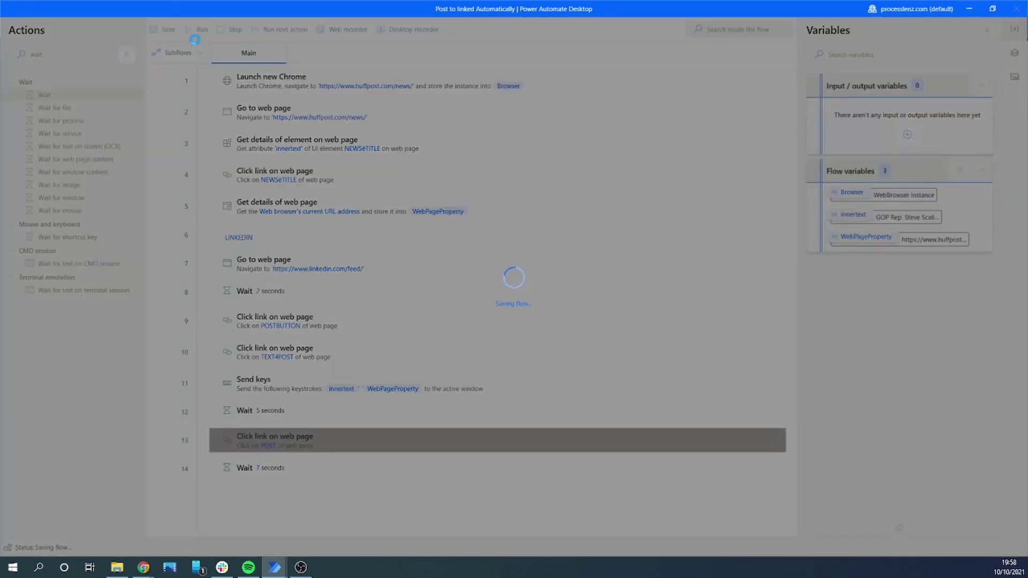
pyautogui.click(591, 302)
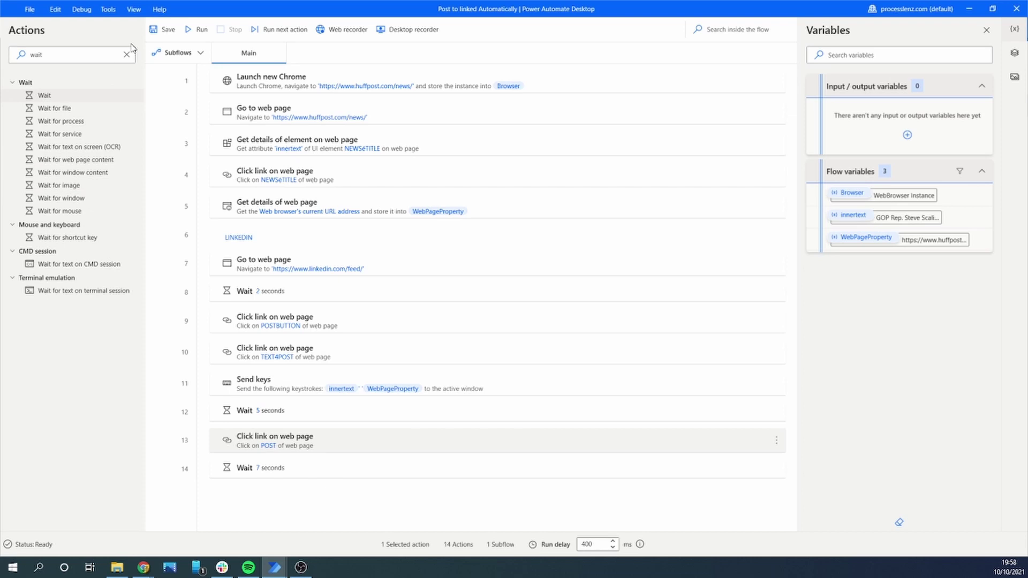
pyautogui.click(126, 55)
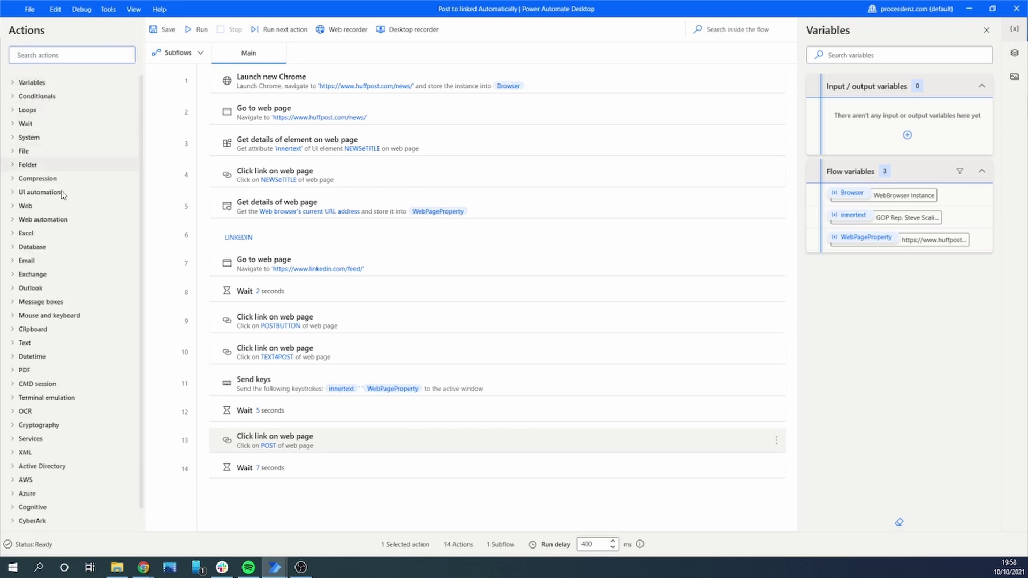
pyautogui.click(12, 219)
pyautogui.moveTo(65, 389); pyautogui.dragTo(272, 478)
pyautogui.click(597, 373)
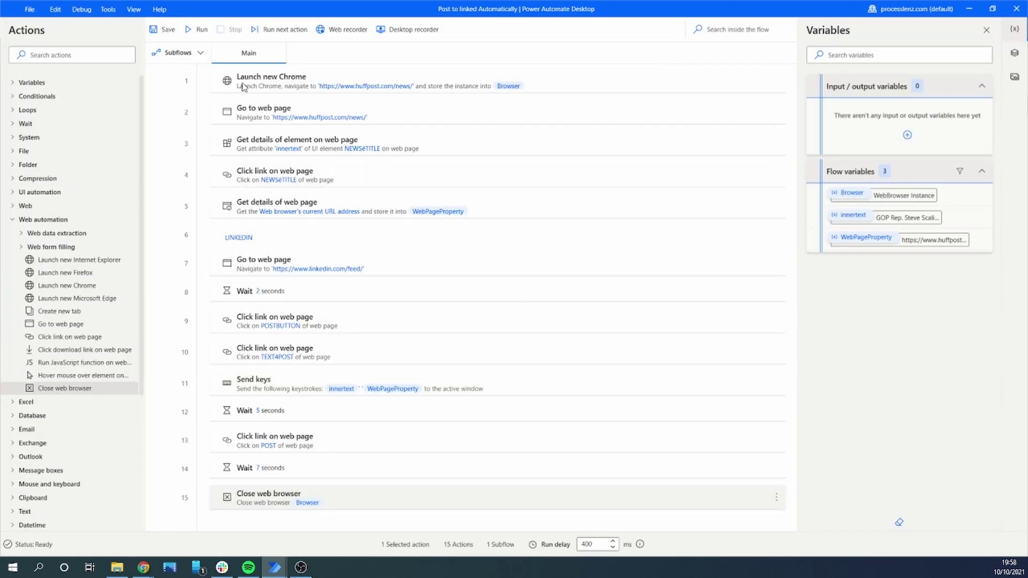
pyautogui.click(157, 29)
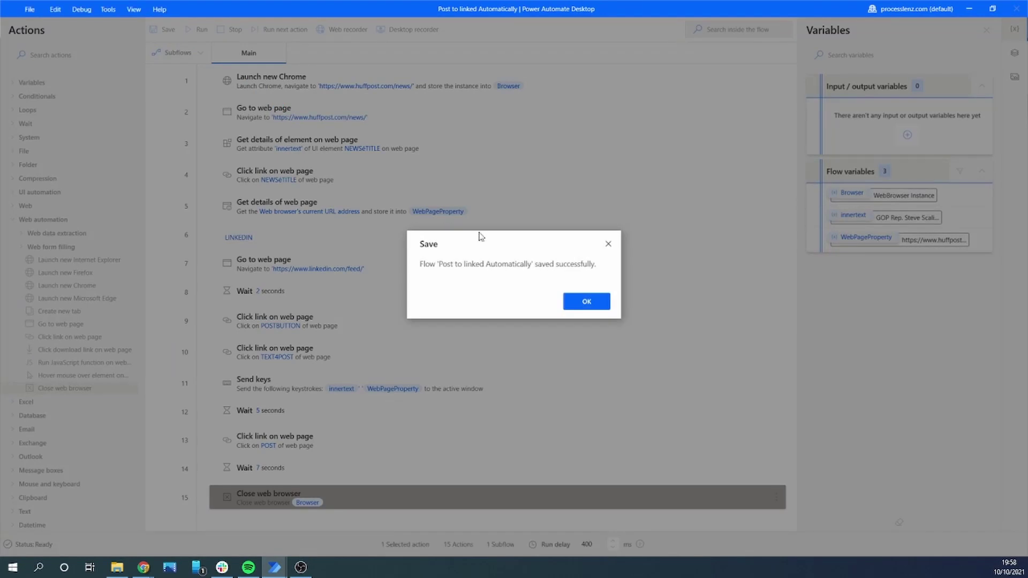
pyautogui.click(591, 301)
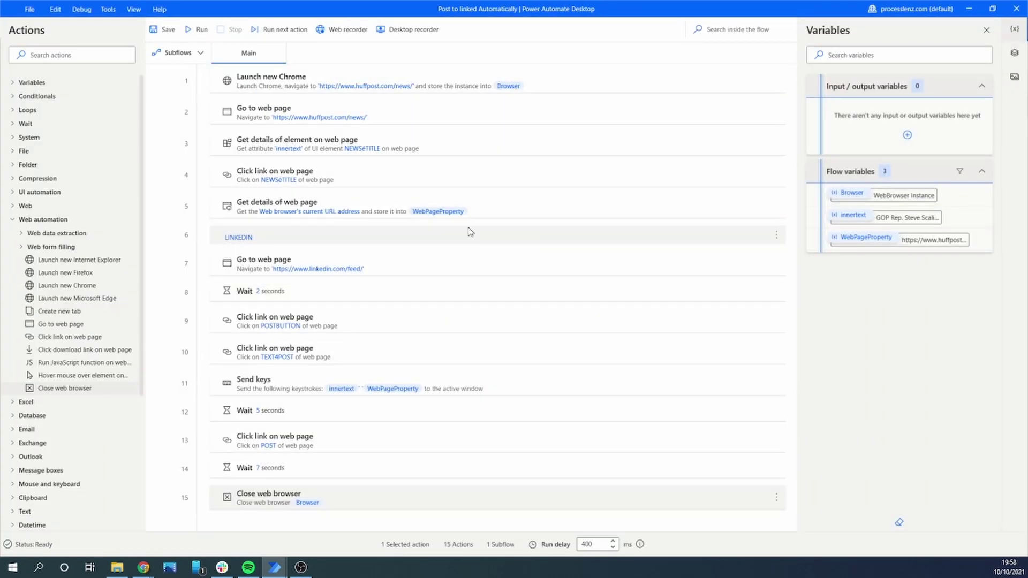